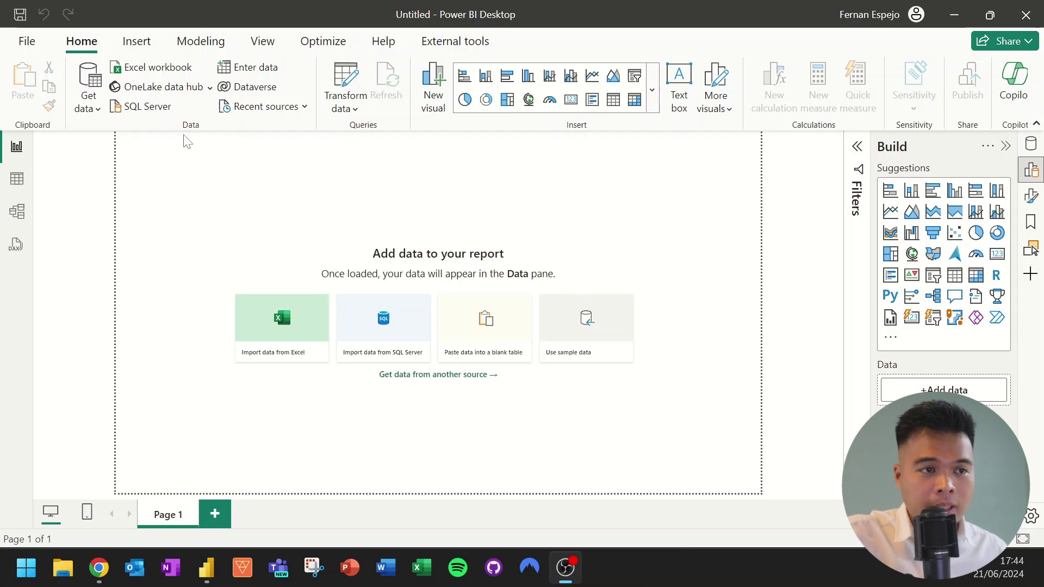
# Open the full Get Data connector catalogue and scroll through the All connectors list.
pyautogui.click(93, 108)
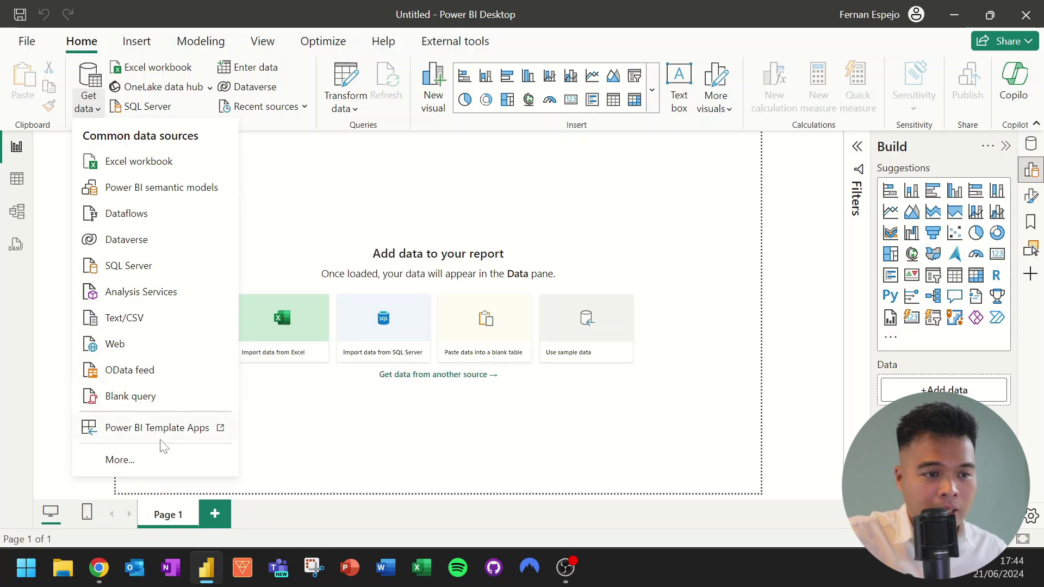
pyautogui.click(148, 462)
pyautogui.scroll(-10, 599, 187)
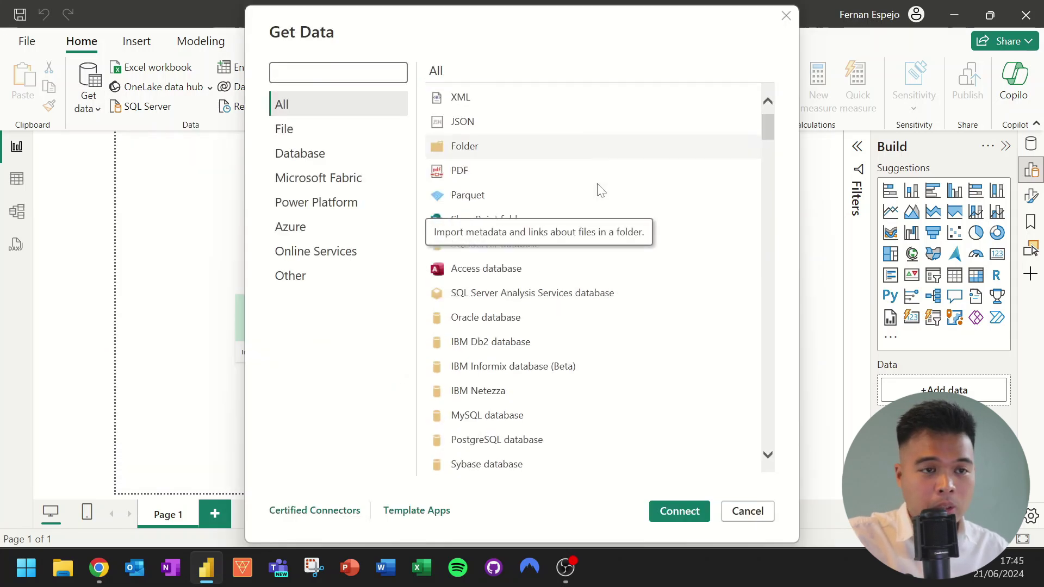
pyautogui.scroll(-5, 600, 190)
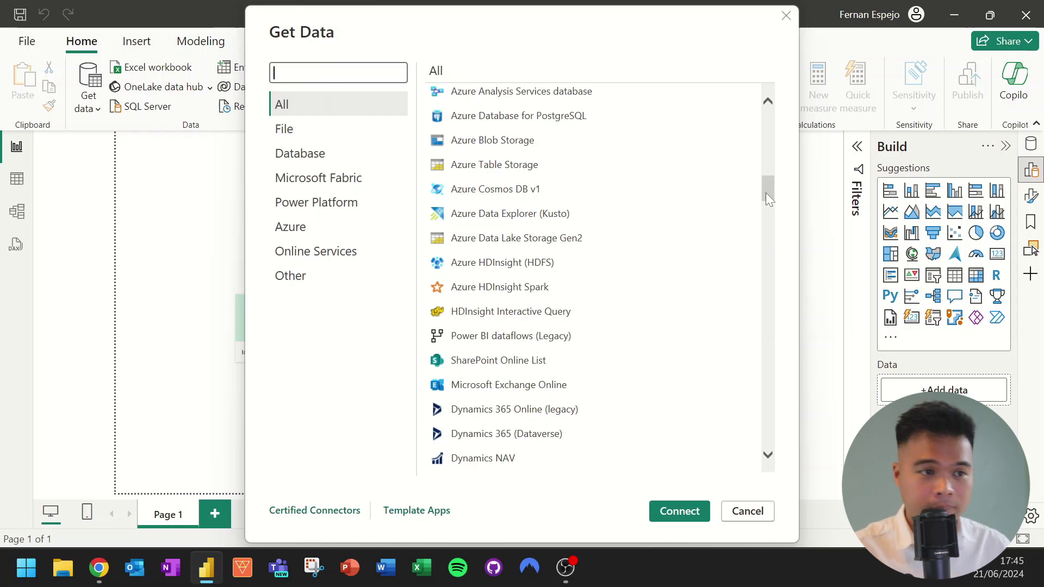
pyautogui.moveTo(766, 193); pyautogui.dragTo(766, 170)
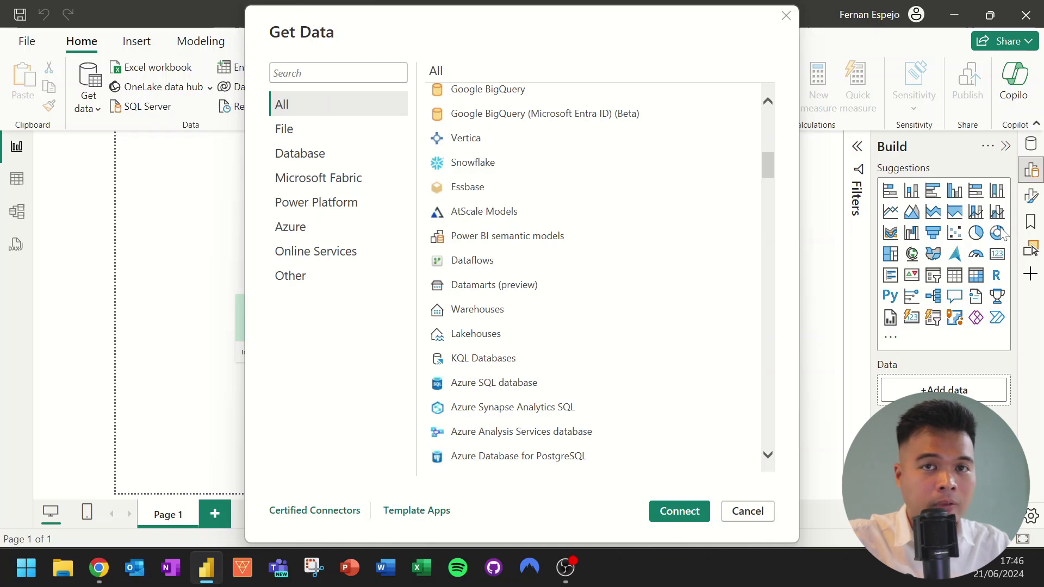
# In Chrome, scroll the London boroughs article to the Former authorities table and select its URL.
pyautogui.hotkey('alt', 'Tab')
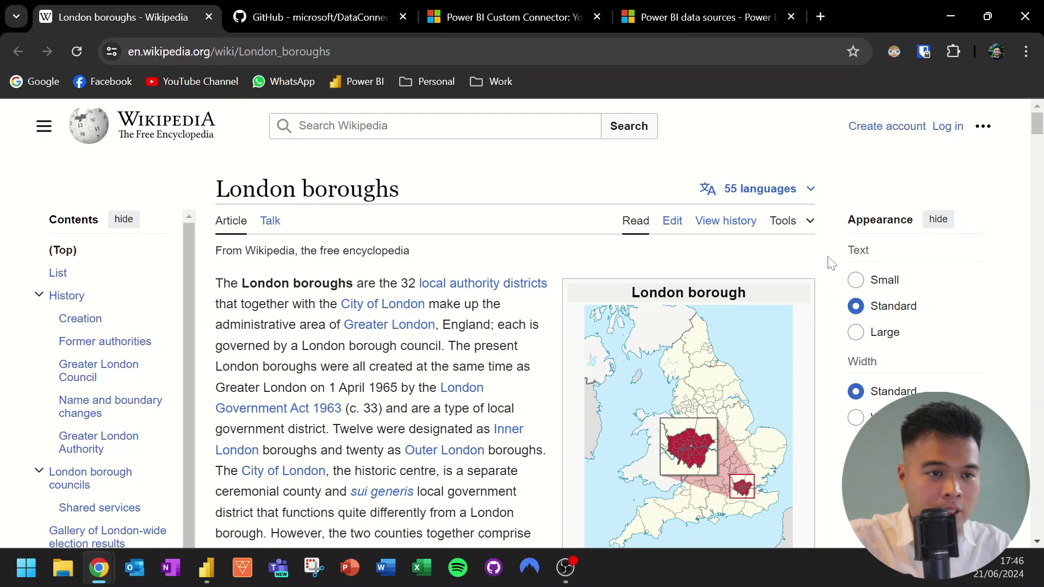
pyautogui.scroll(-1, 831, 262)
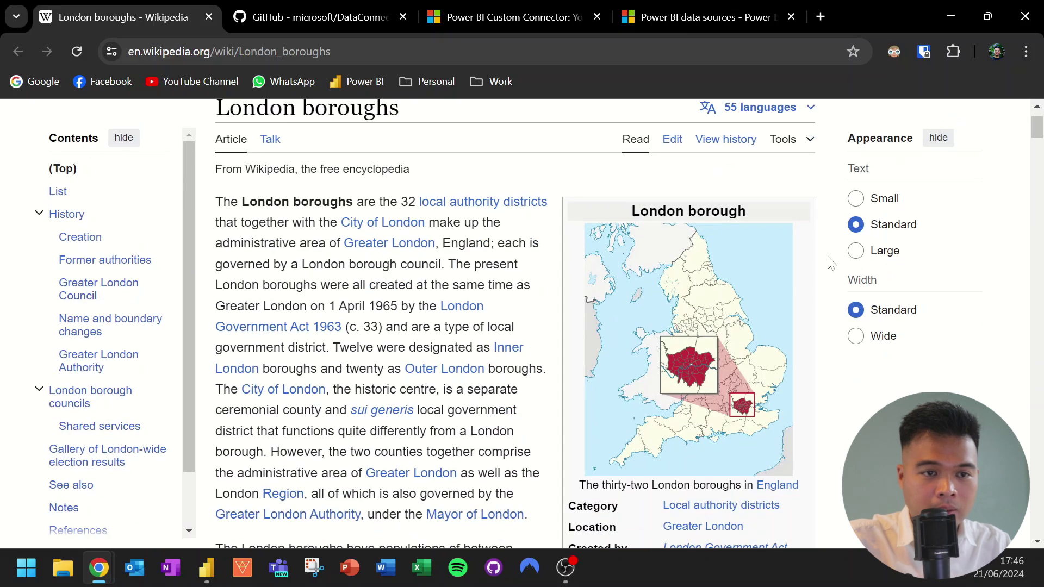
pyautogui.scroll(-5, 831, 263)
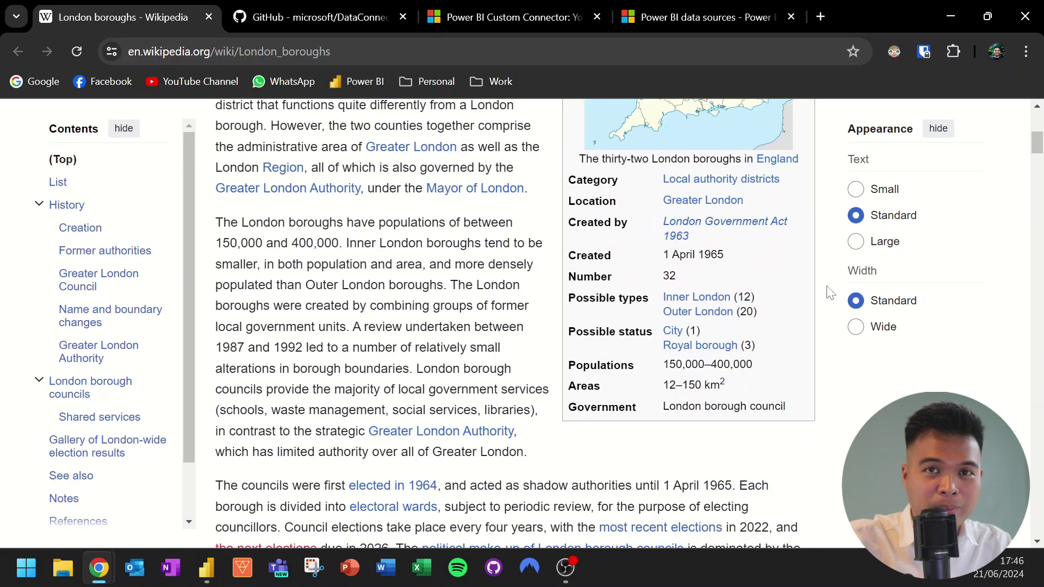
pyautogui.scroll(4, 830, 293)
pyautogui.scroll(-5, 826, 292)
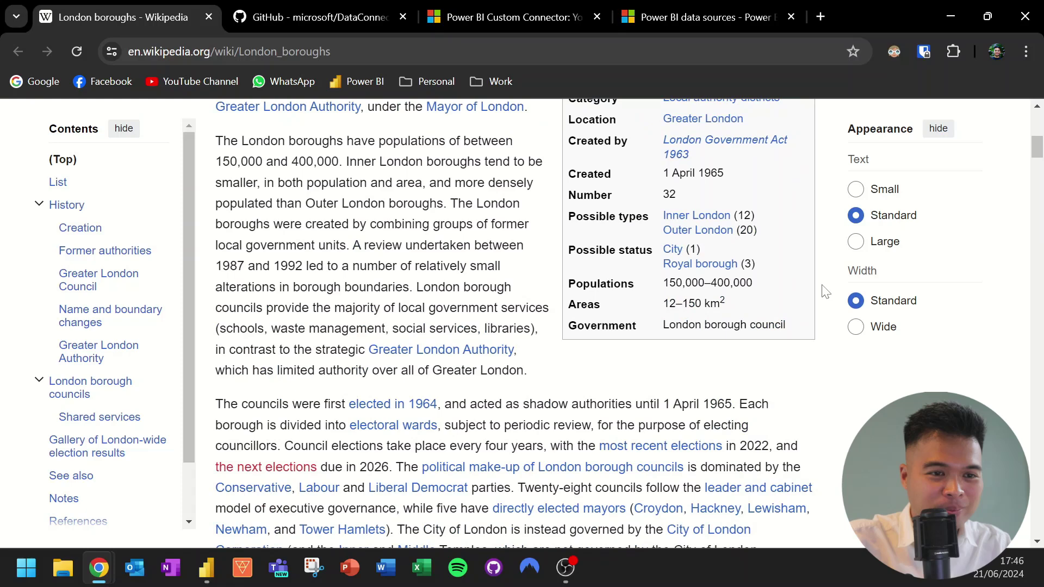
pyautogui.scroll(-5, 826, 292)
pyautogui.scroll(-6, 827, 292)
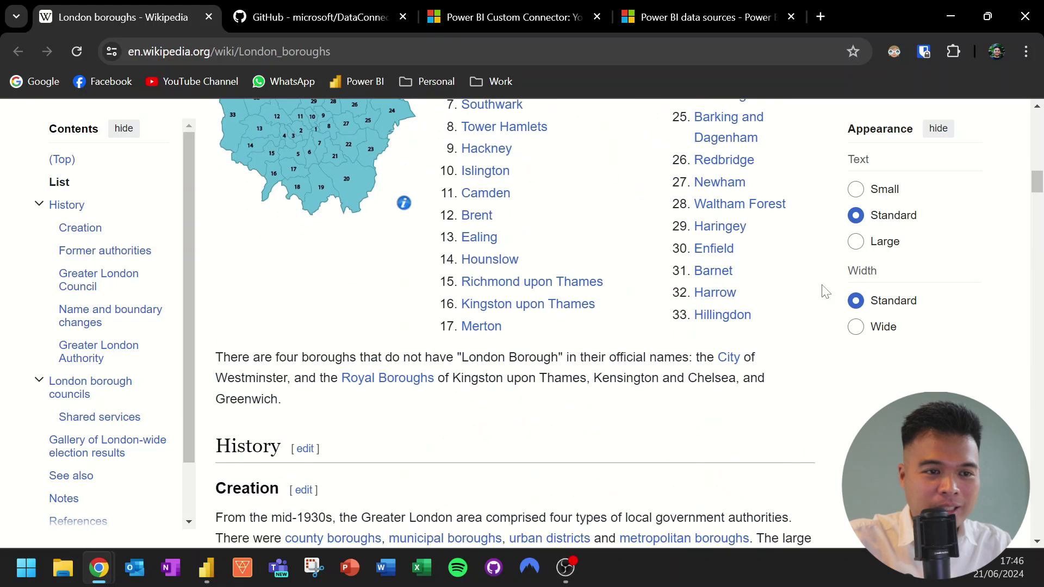
pyautogui.scroll(-12, 826, 292)
pyautogui.scroll(-4, 825, 292)
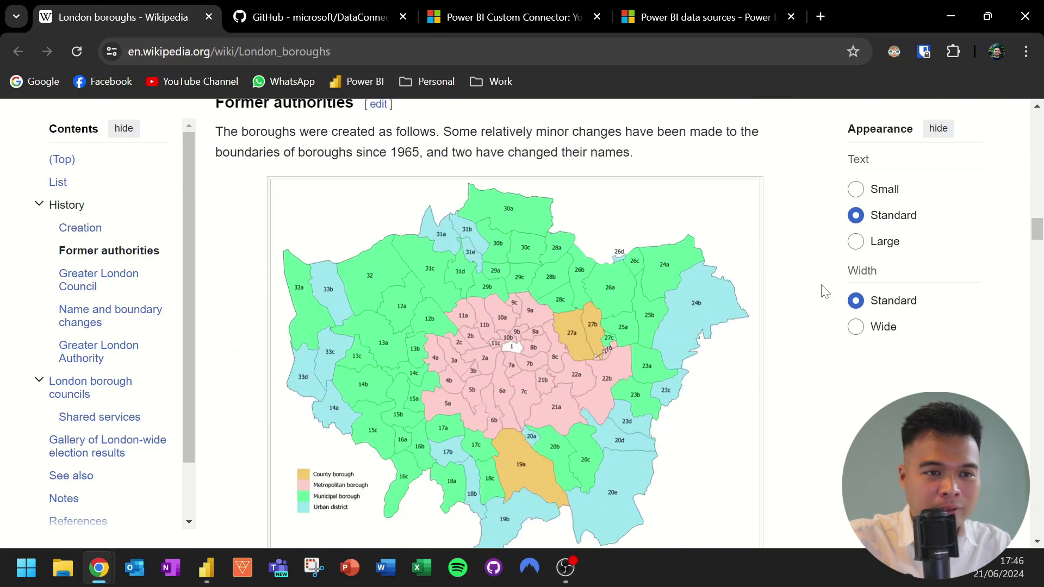
pyautogui.scroll(-3, 826, 292)
pyautogui.scroll(-7, 825, 292)
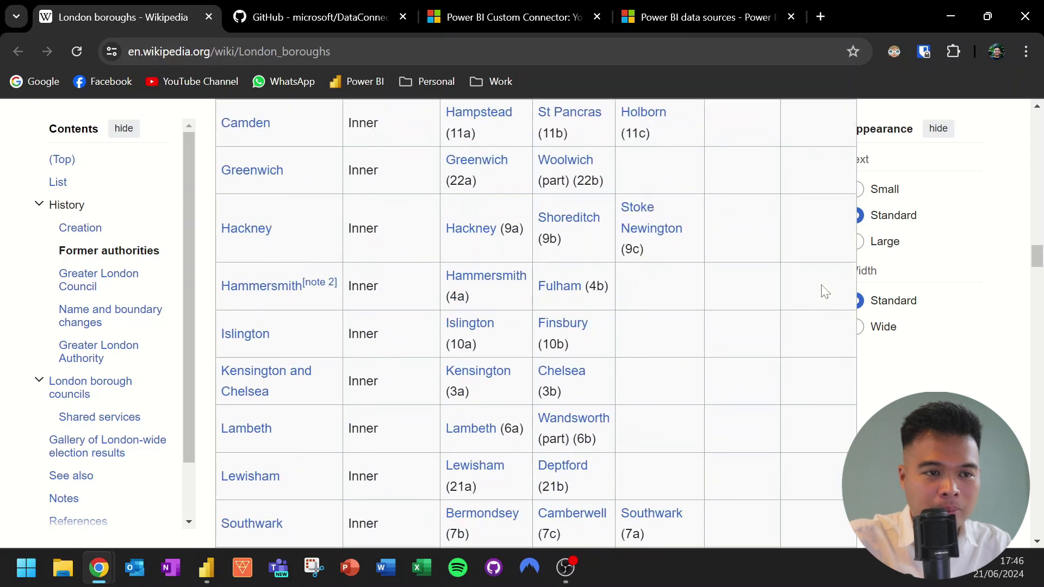
pyautogui.scroll(-8, 826, 292)
pyautogui.scroll(13, 826, 292)
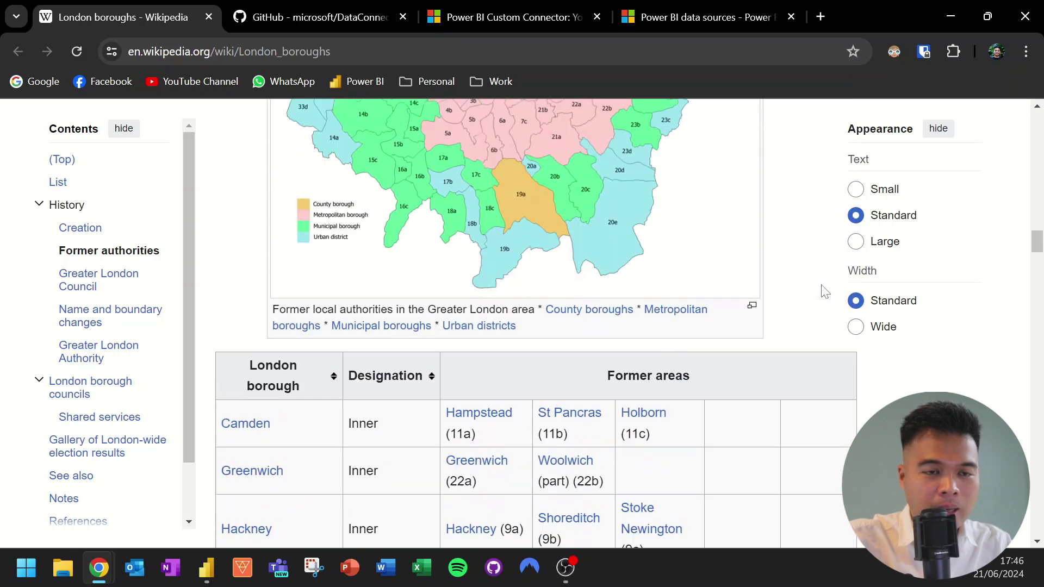
pyautogui.scroll(2, 826, 292)
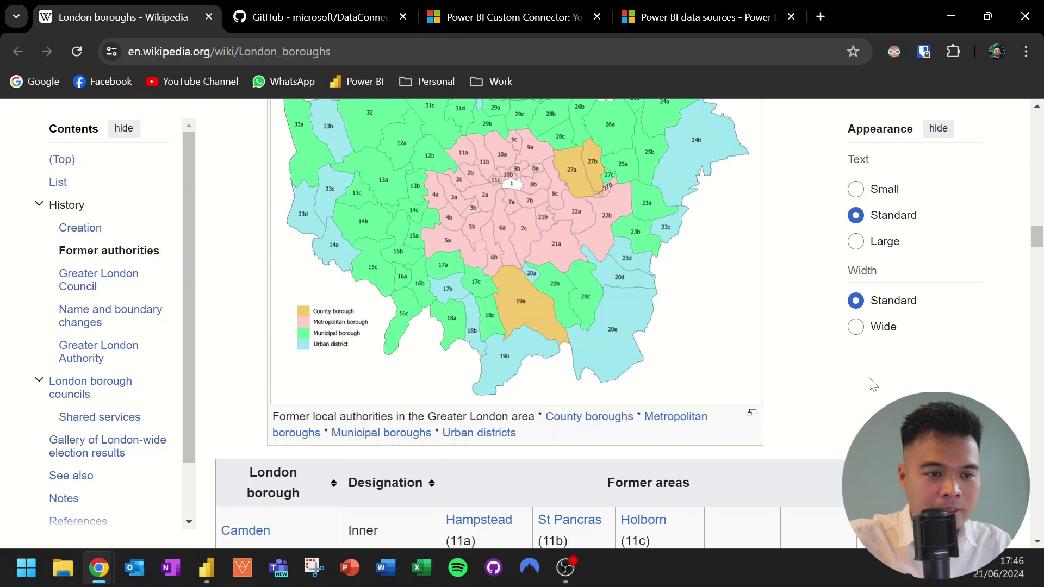
pyautogui.scroll(-1, 873, 384)
pyautogui.scroll(-2, 881, 389)
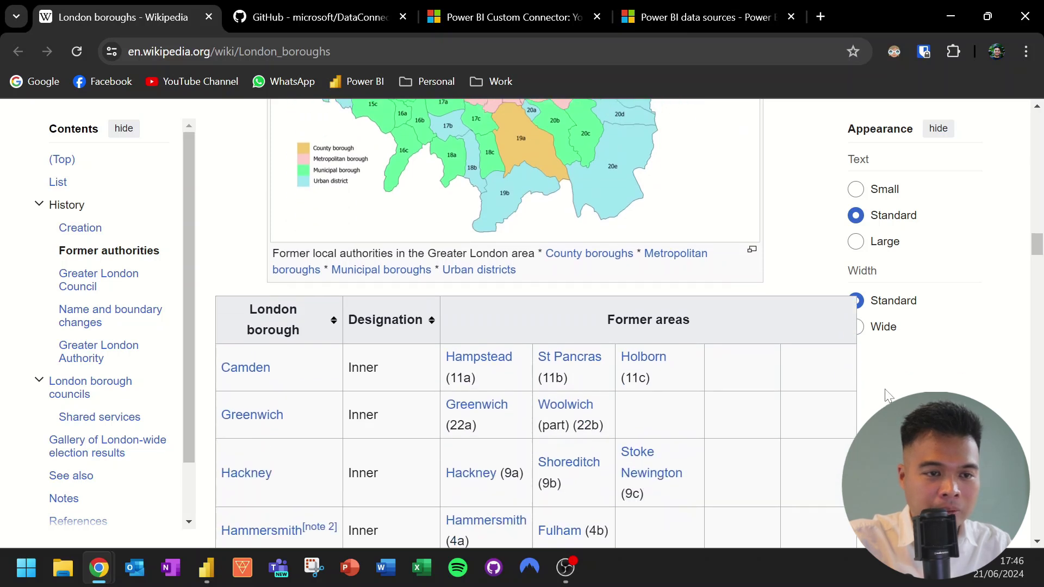
pyautogui.scroll(-3, 886, 389)
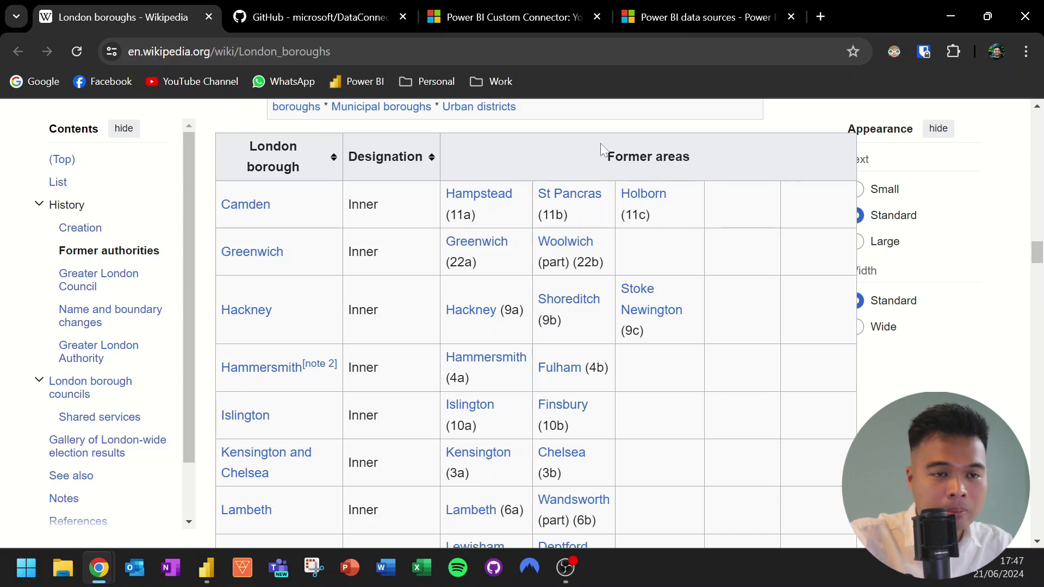
pyautogui.click(408, 57)
pyautogui.hotkey('ctrl', 'c')
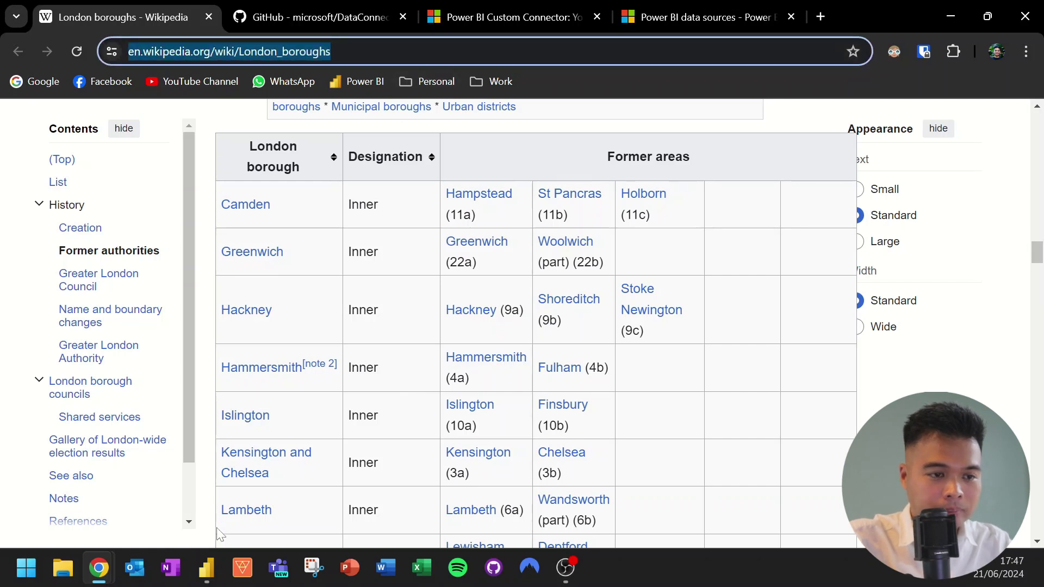
# Connect the Web connector to the pasted London boroughs Wikipedia URL.
pyautogui.click(207, 568)
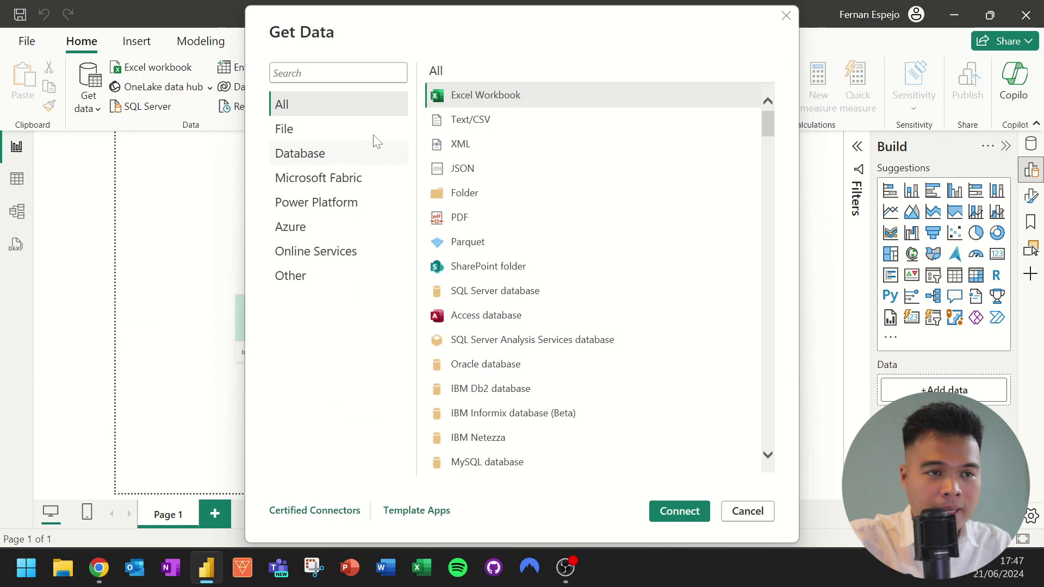
pyautogui.click(375, 72)
pyautogui.write('we')
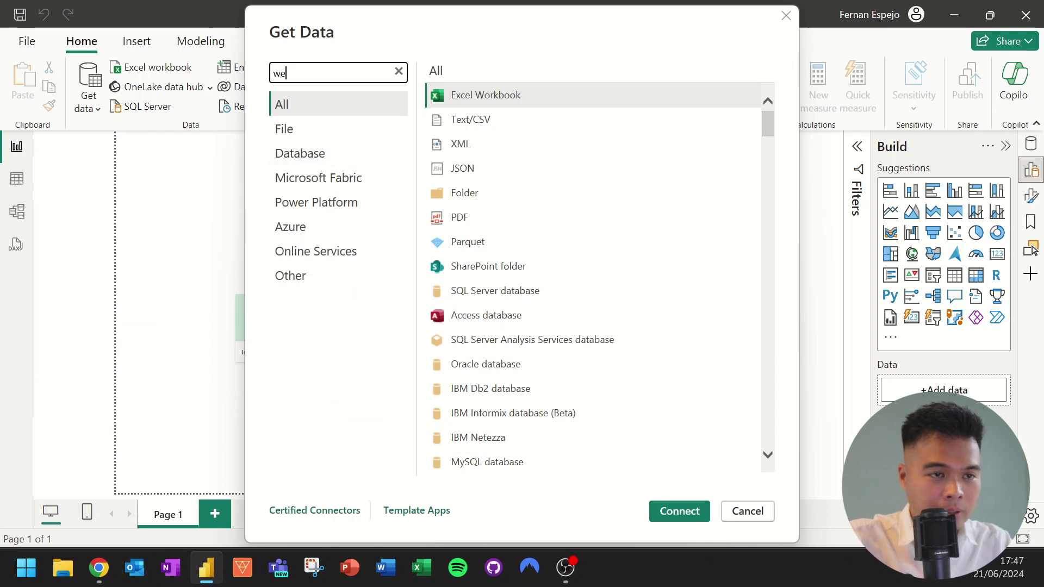
pyautogui.write('b')
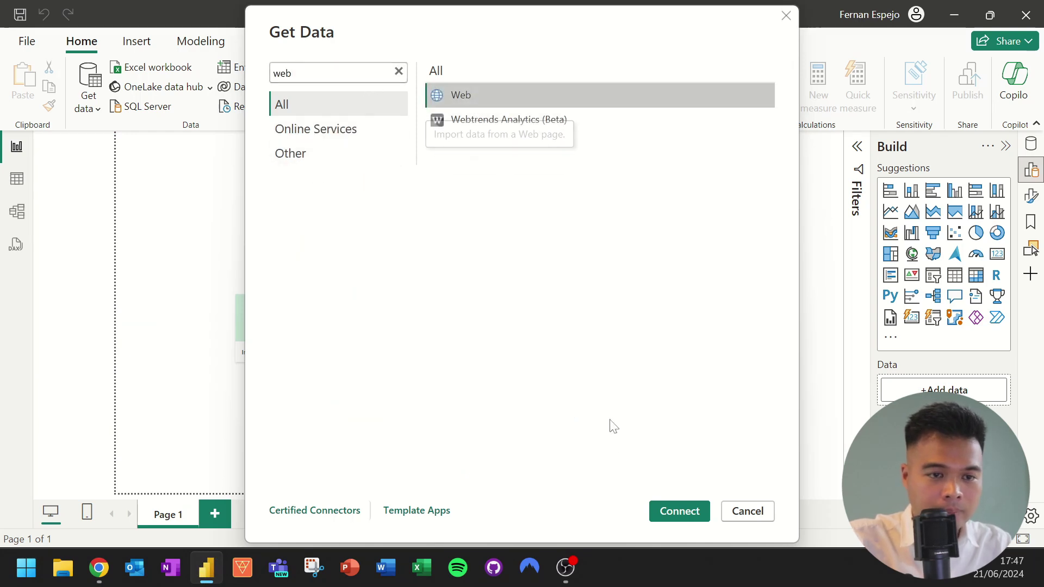
pyautogui.click(672, 512)
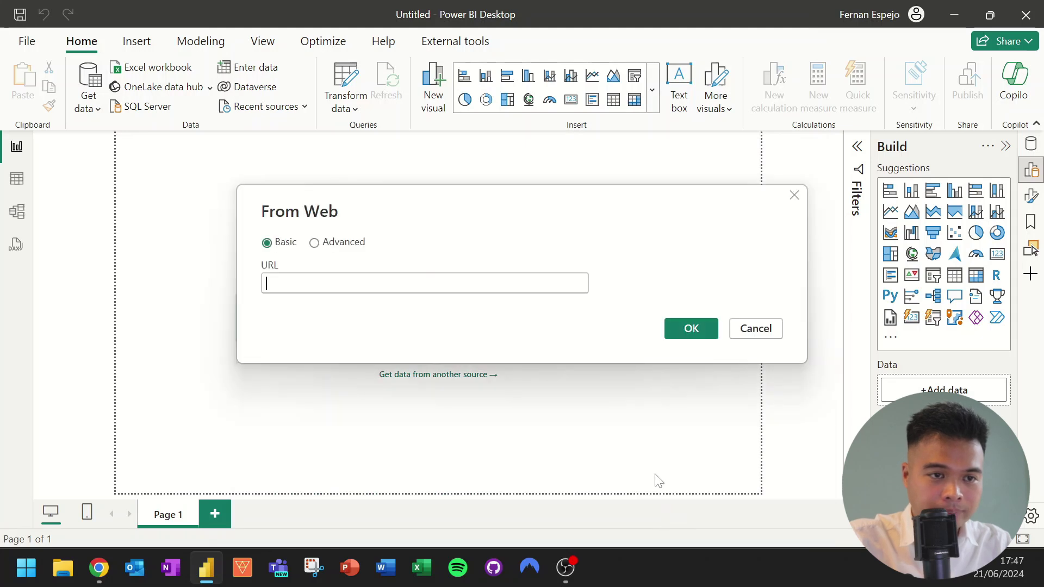
pyautogui.hotkey('ctrl', 'v')
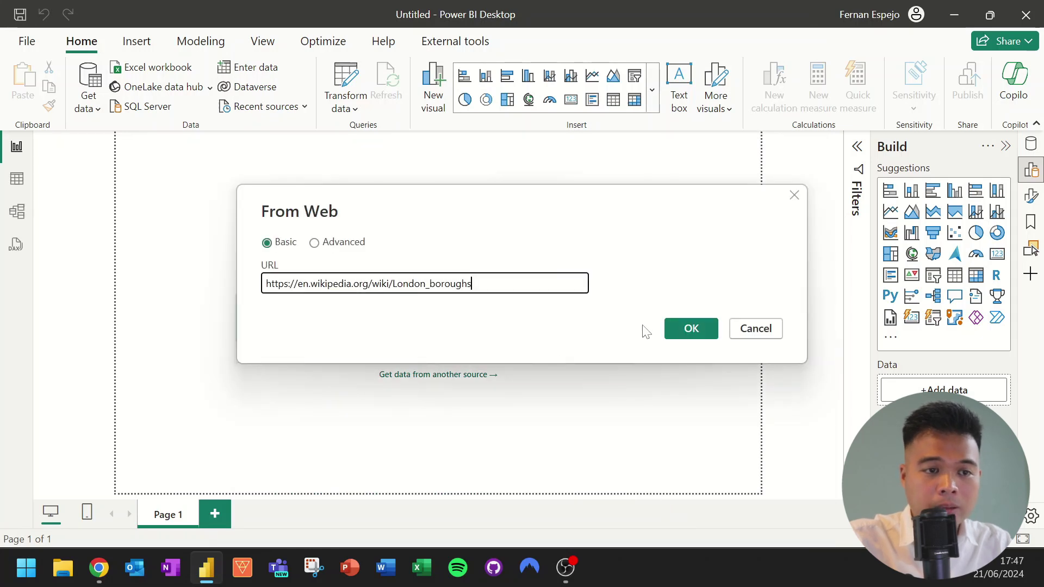
pyautogui.click(688, 339)
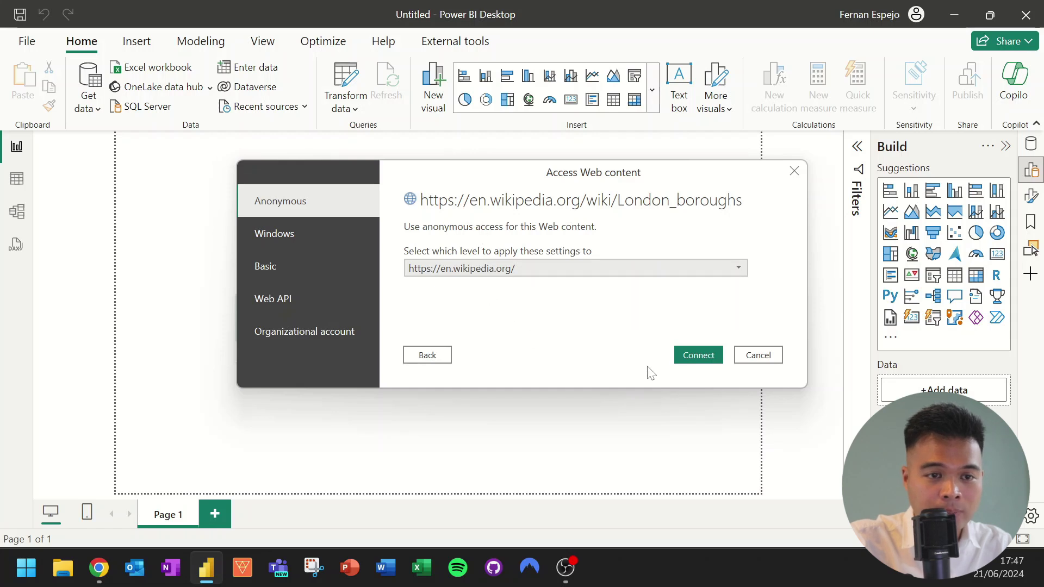
# Connect anonymously and preview Table 1, List[edit] and Former authorities[edit] in Navigator.
pyautogui.click(690, 354)
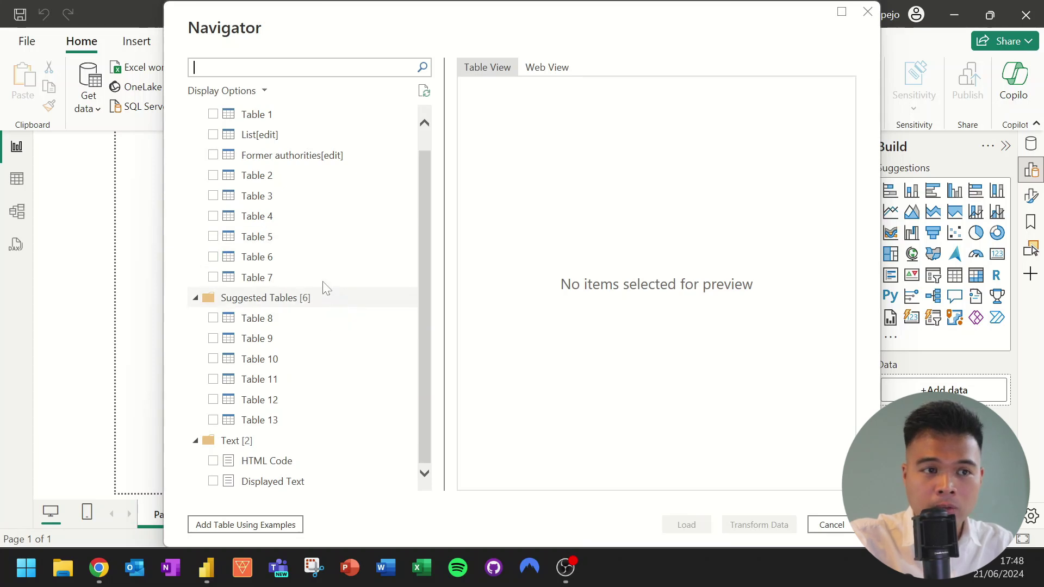
pyautogui.scroll(1, 299, 218)
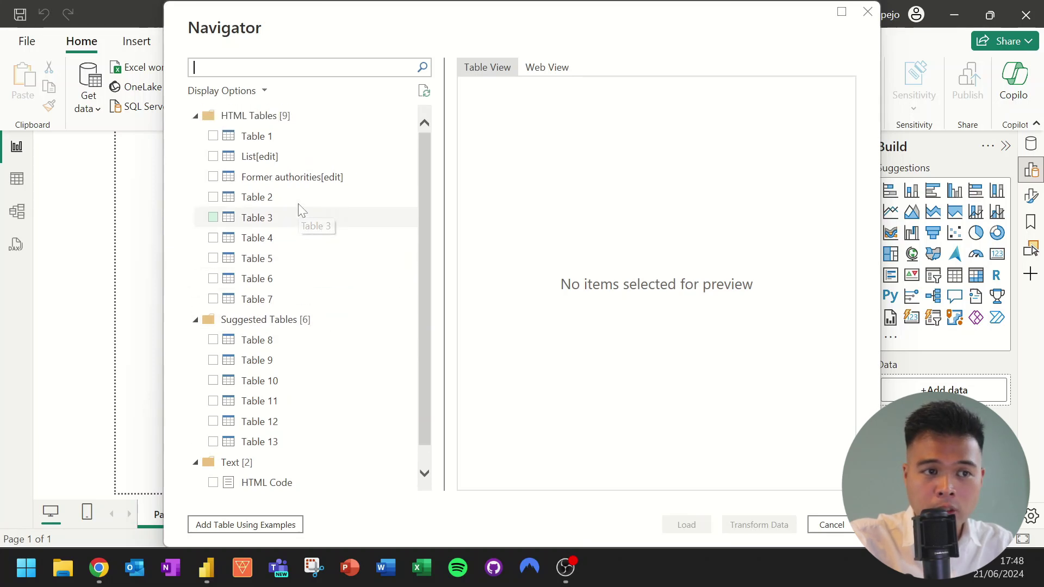
pyautogui.click(319, 138)
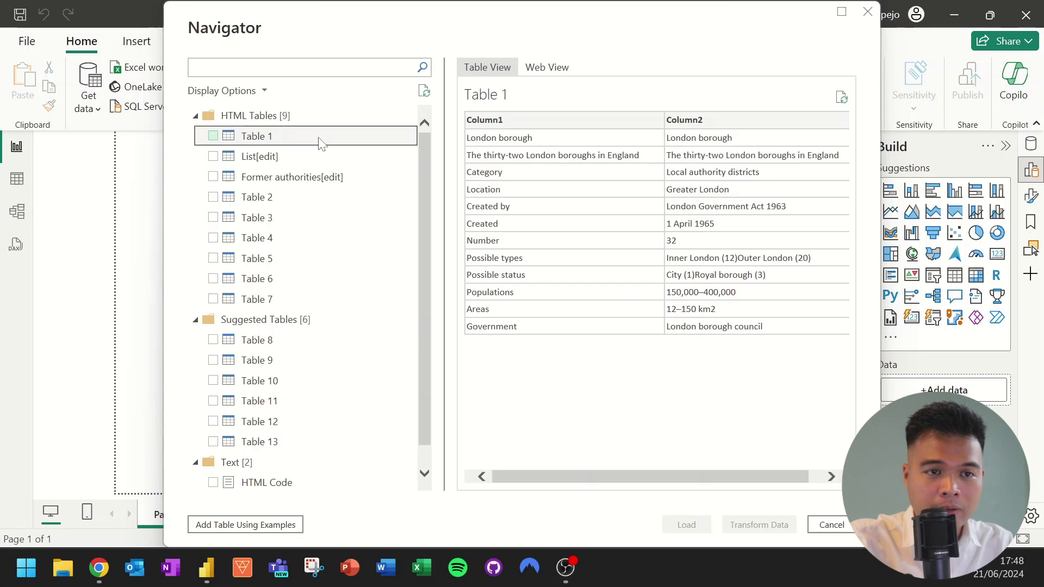
pyautogui.click(343, 157)
pyautogui.click(341, 178)
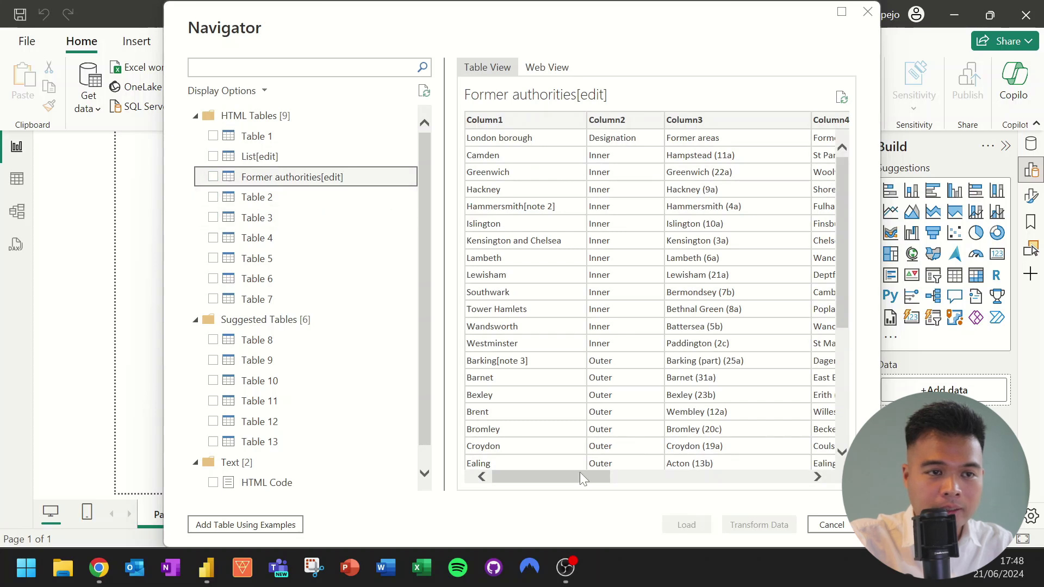
# Tick the Former authorities[edit] table and load it into the report.
pyautogui.moveTo(580, 477); pyautogui.dragTo(560, 449)
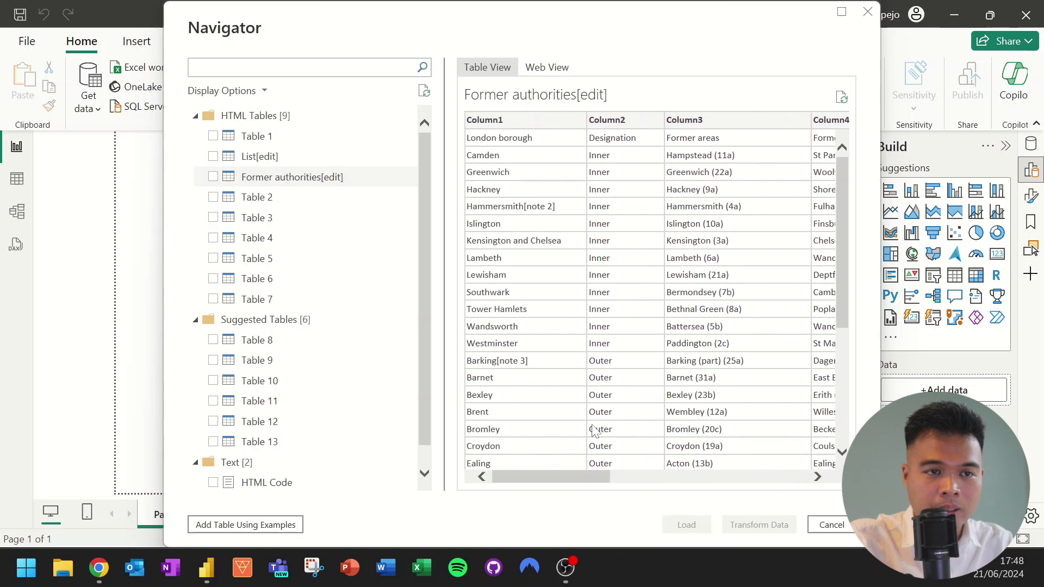
pyautogui.scroll(-4, 579, 335)
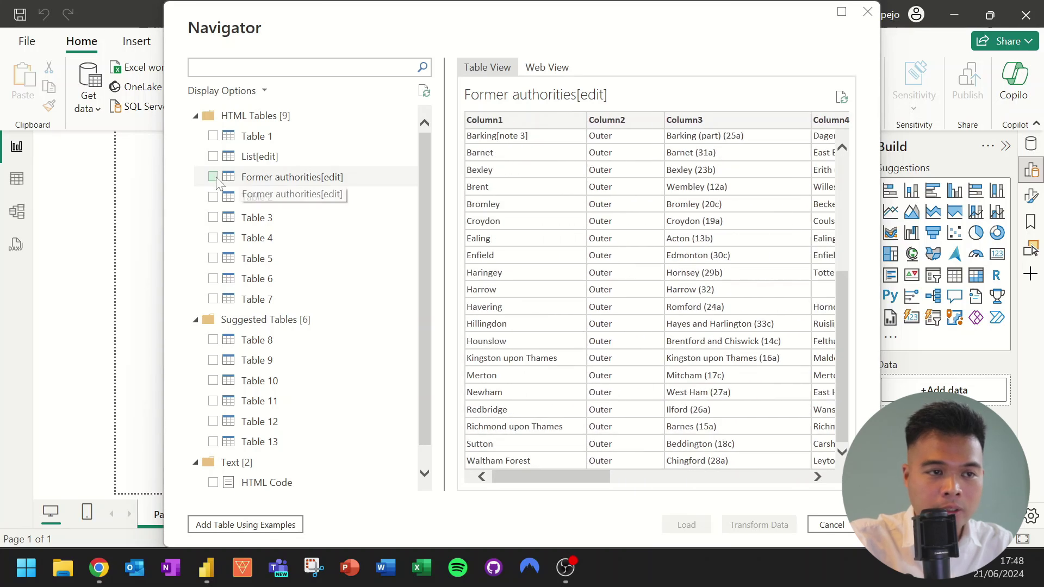
pyautogui.click(213, 177)
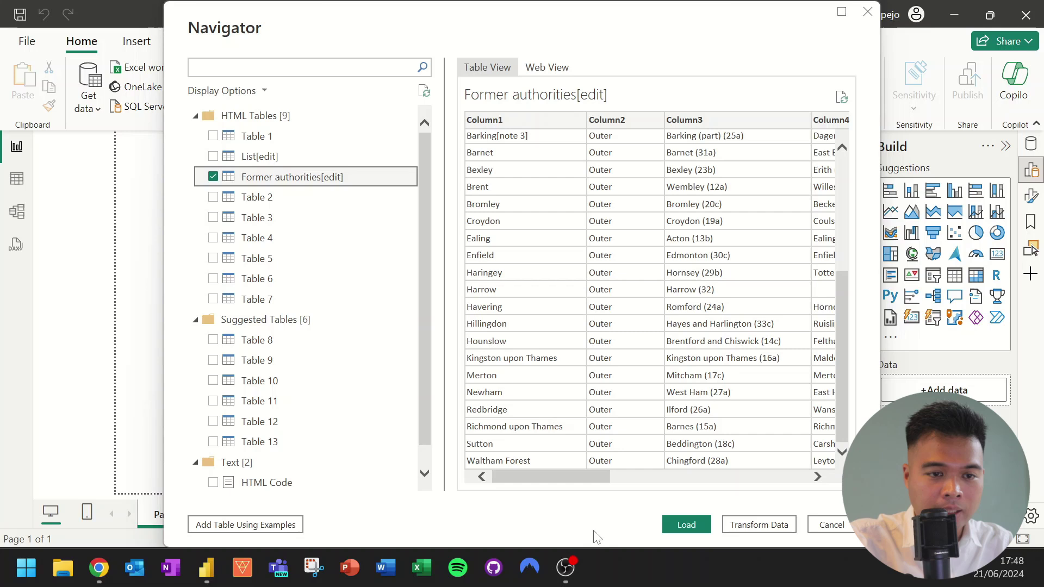
pyautogui.click(686, 524)
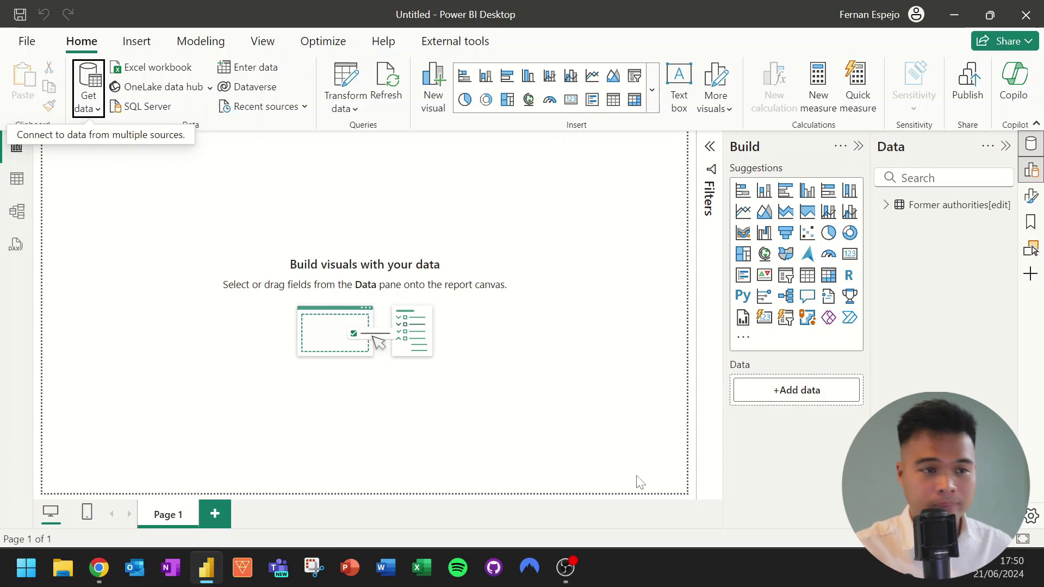
# Reopen the Get data list of common data sources after the table finishes loading.
pyautogui.click(96, 113)
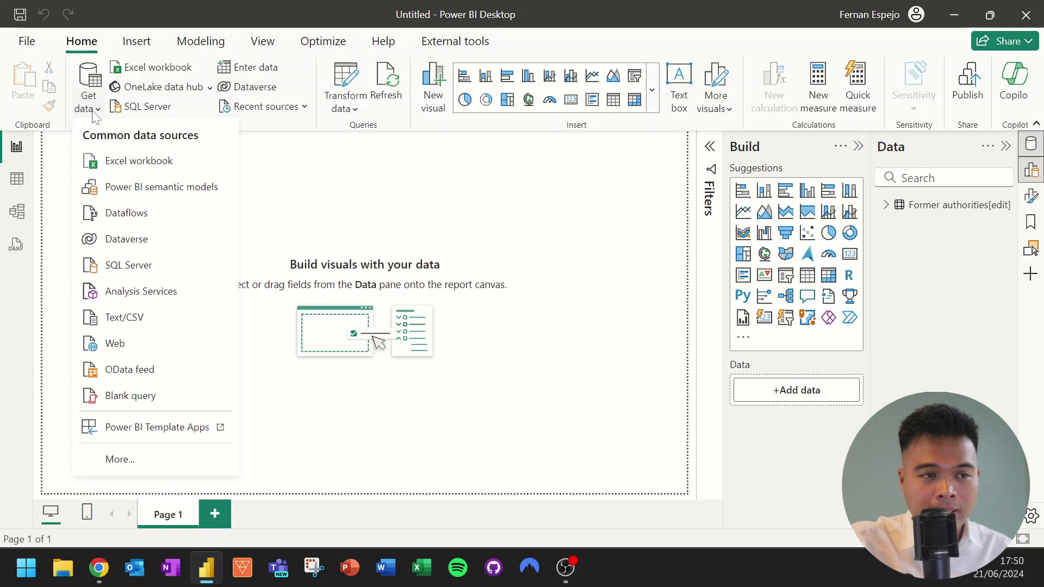
# Open the full Get Data connector catalogue again and scroll down the list and back up.
pyautogui.click(146, 460)
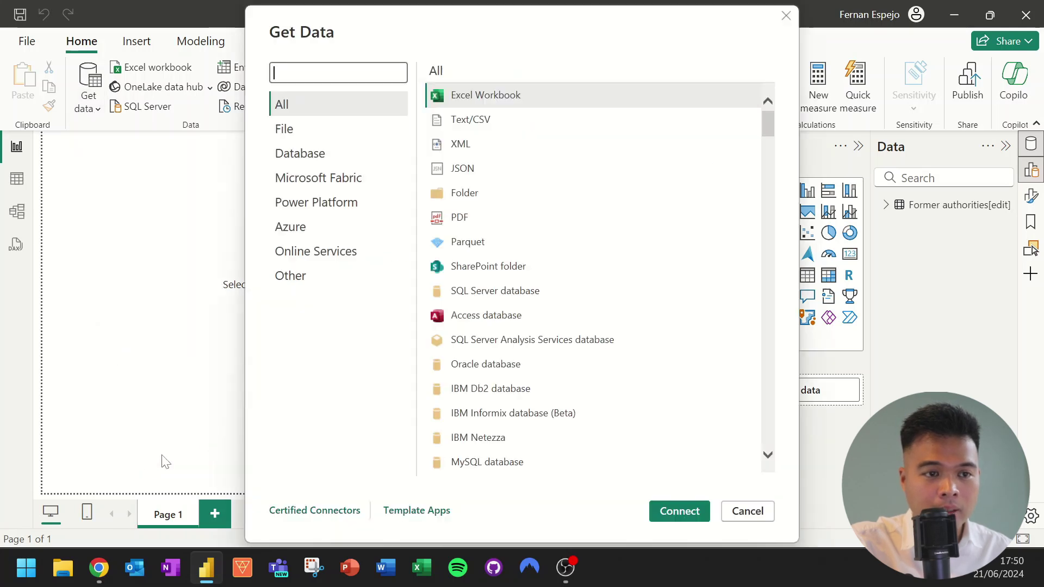
pyautogui.scroll(-3, 514, 253)
pyautogui.scroll(-10, 514, 253)
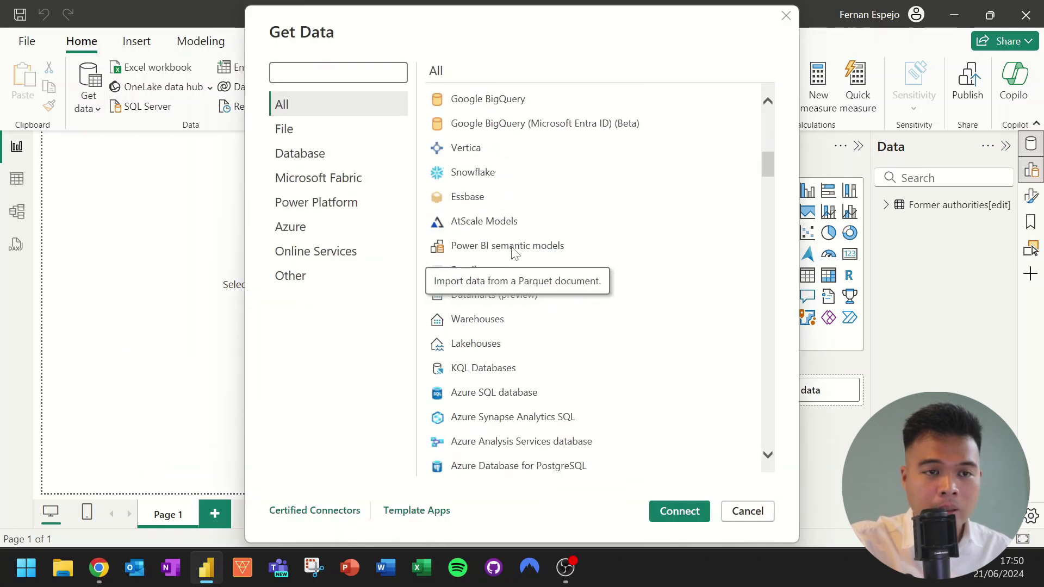
pyautogui.scroll(-5, 641, 231)
pyautogui.scroll(-4, 642, 231)
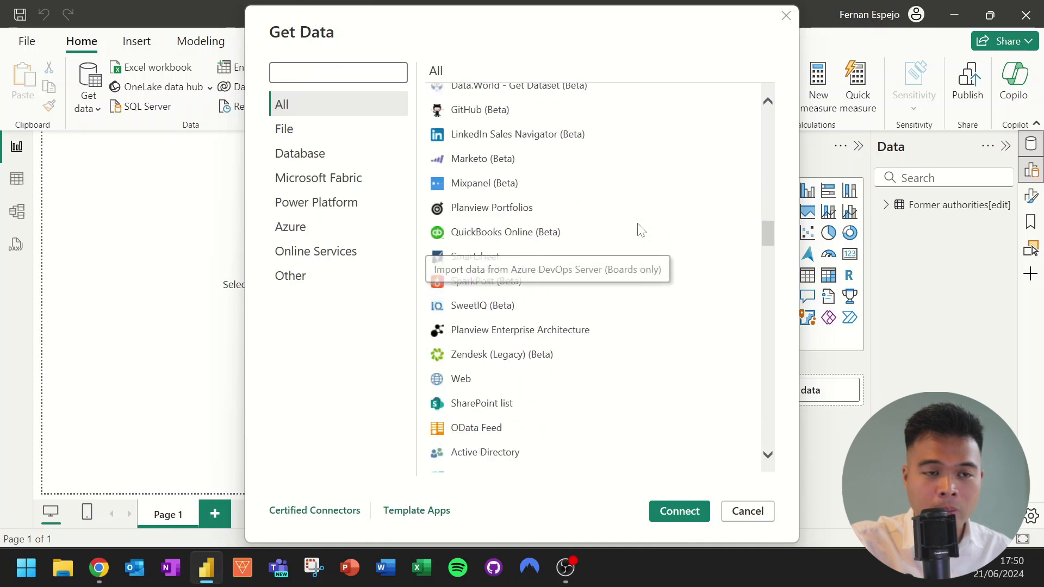
pyautogui.scroll(7, 642, 232)
pyautogui.scroll(15, 642, 231)
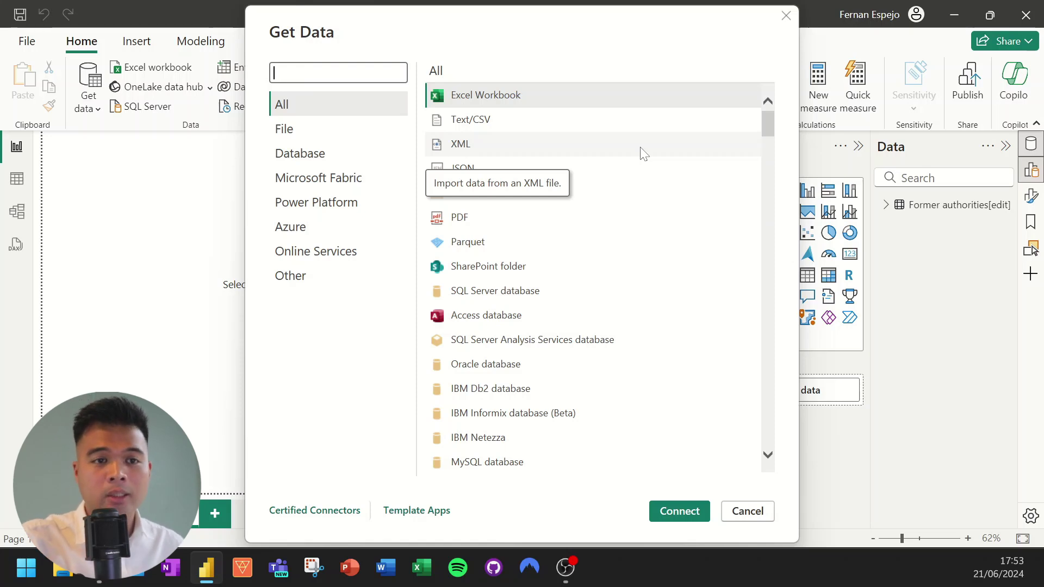
# Cancel the Get Data dialog and view the Security page in Options.
pyautogui.click(755, 523)
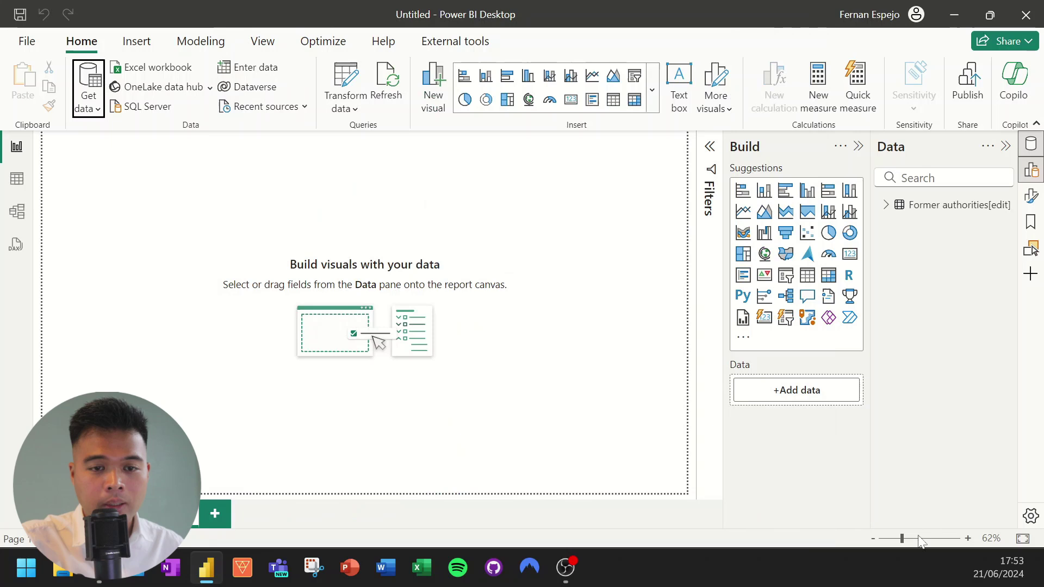
pyautogui.click(1032, 517)
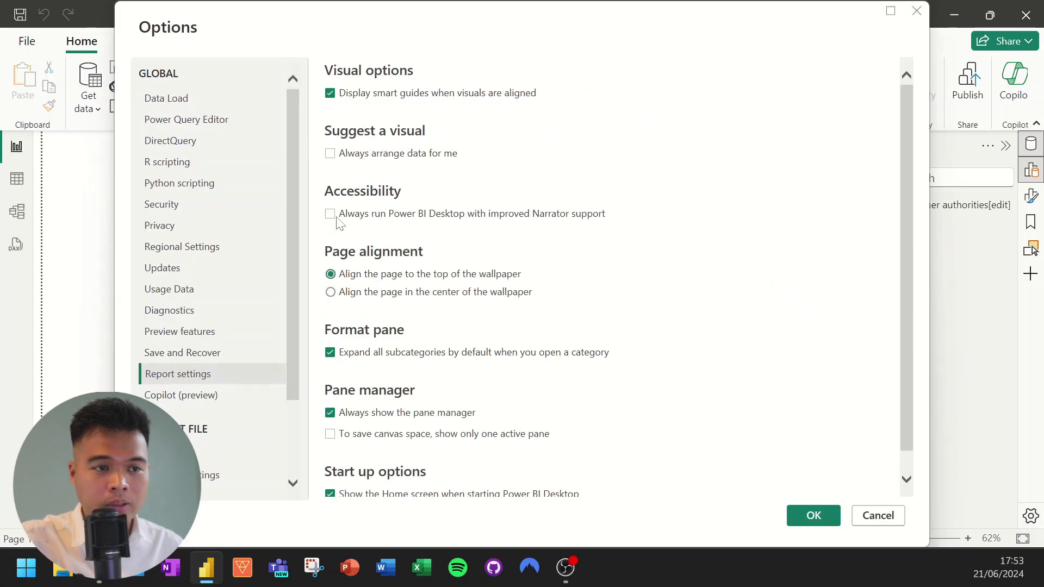
pyautogui.click(244, 203)
pyautogui.scroll(-3, 601, 310)
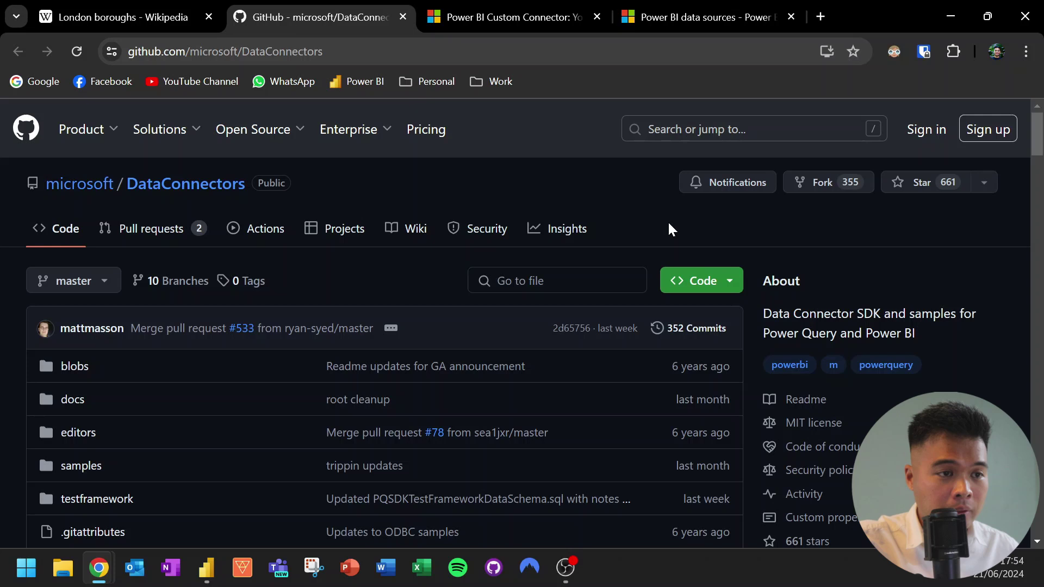
# Read down the DataConnectors GitHub README, then move to the Power BI Custom Connector blog post.
pyautogui.scroll(-2, 661, 217)
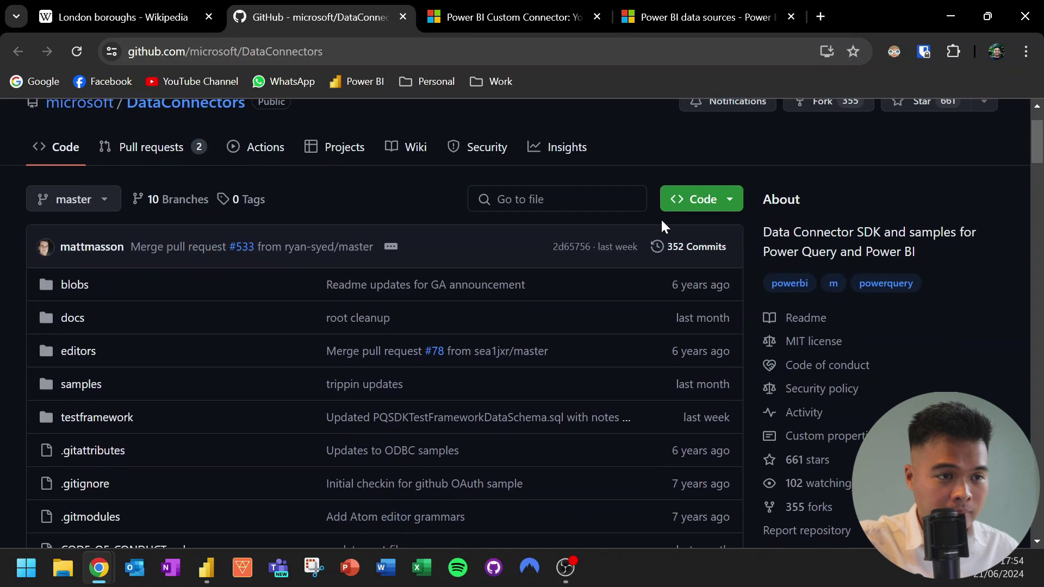
pyautogui.scroll(2, 652, 223)
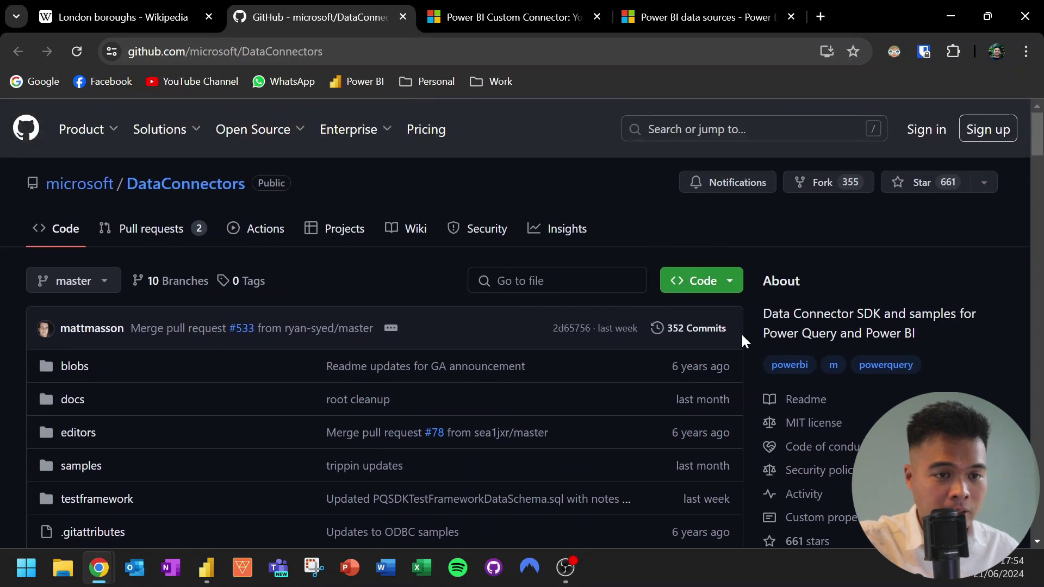
pyautogui.scroll(-3, 741, 339)
pyautogui.scroll(-1, 742, 347)
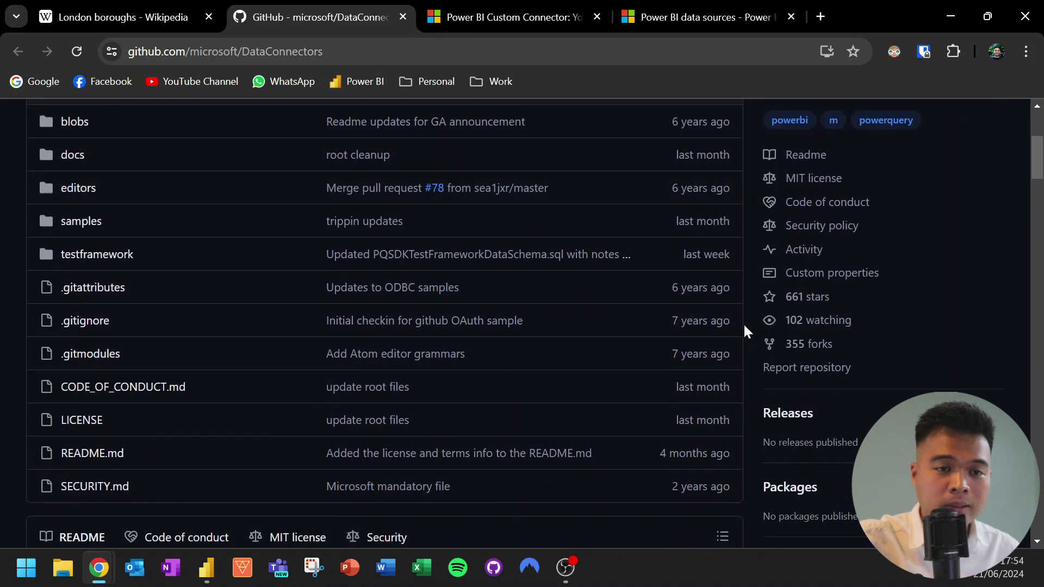
pyautogui.scroll(-3, 749, 297)
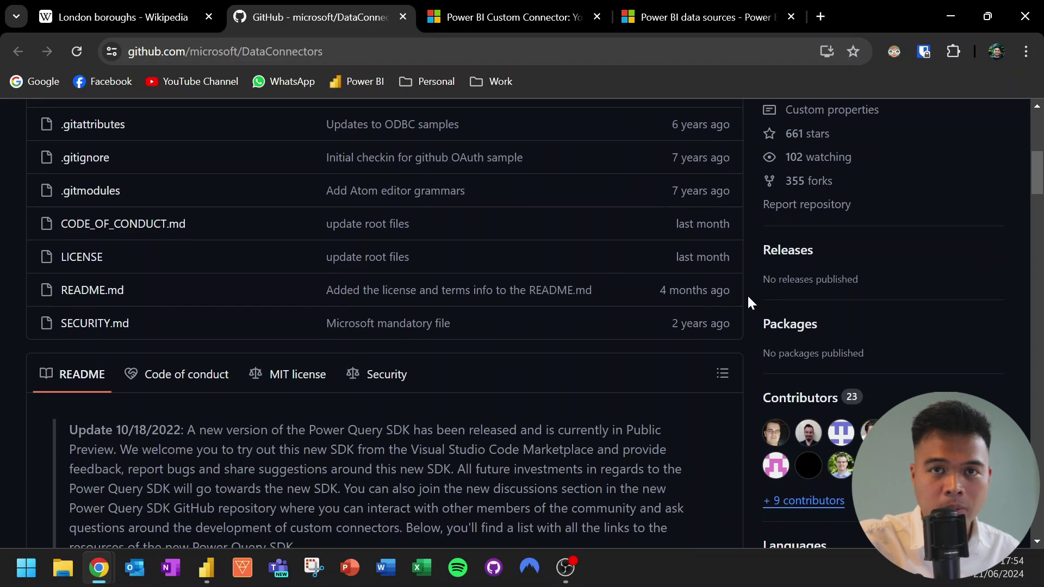
pyautogui.scroll(-4, 748, 297)
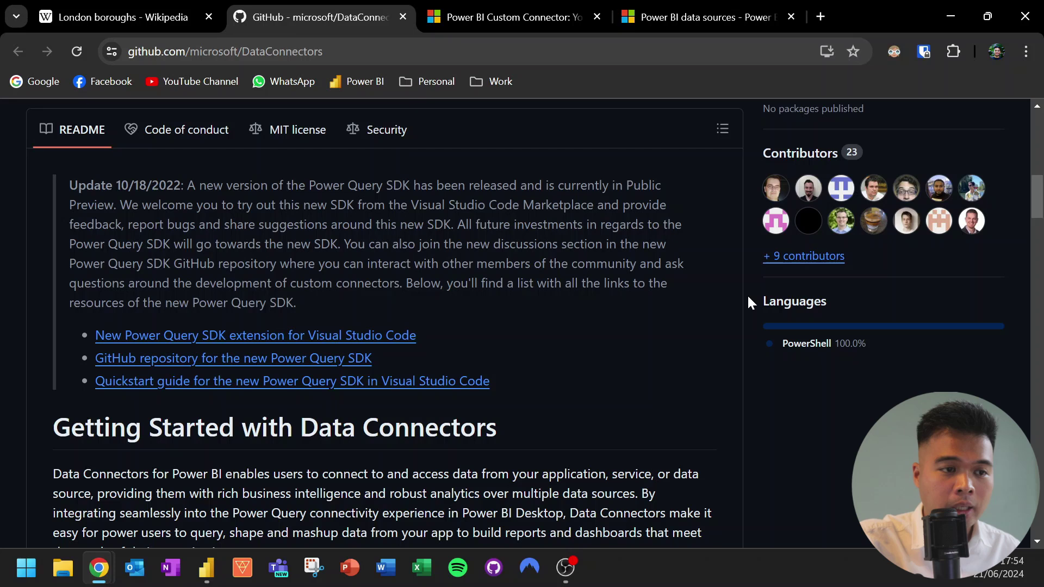
pyautogui.scroll(-1, 748, 303)
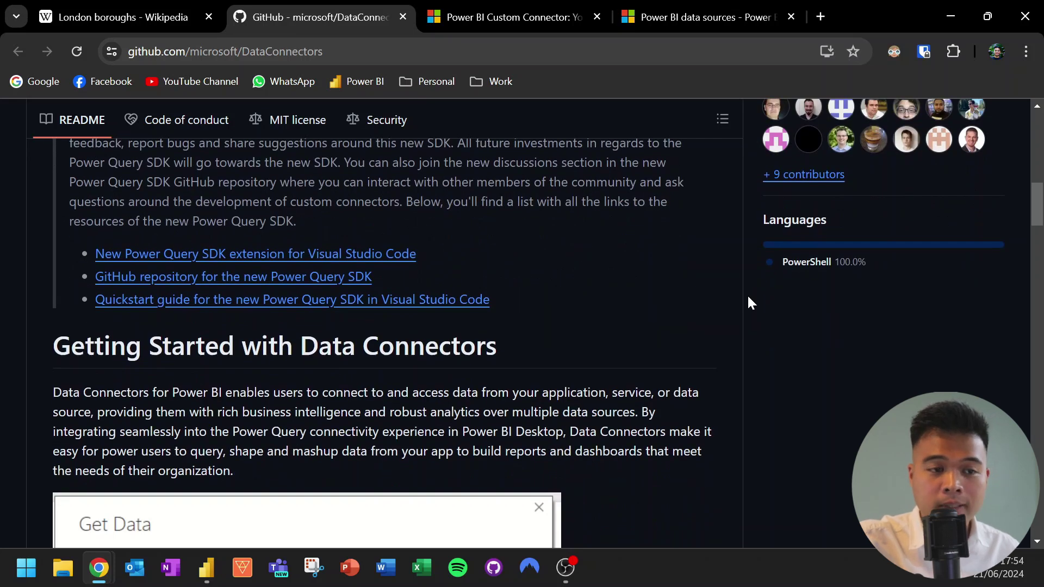
pyautogui.scroll(-4, 749, 303)
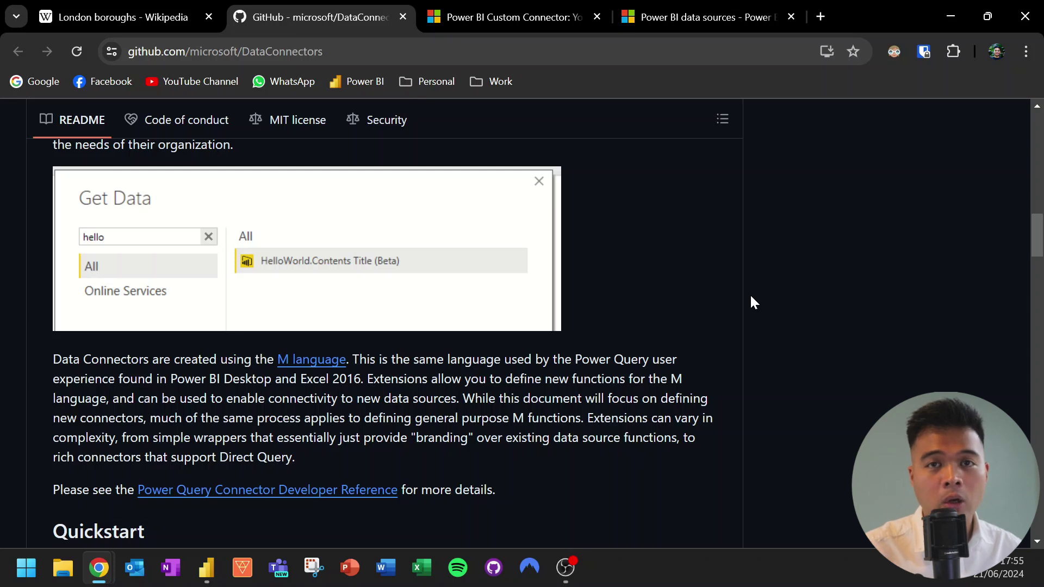
pyautogui.hotkey('ctrl', 'Tab')
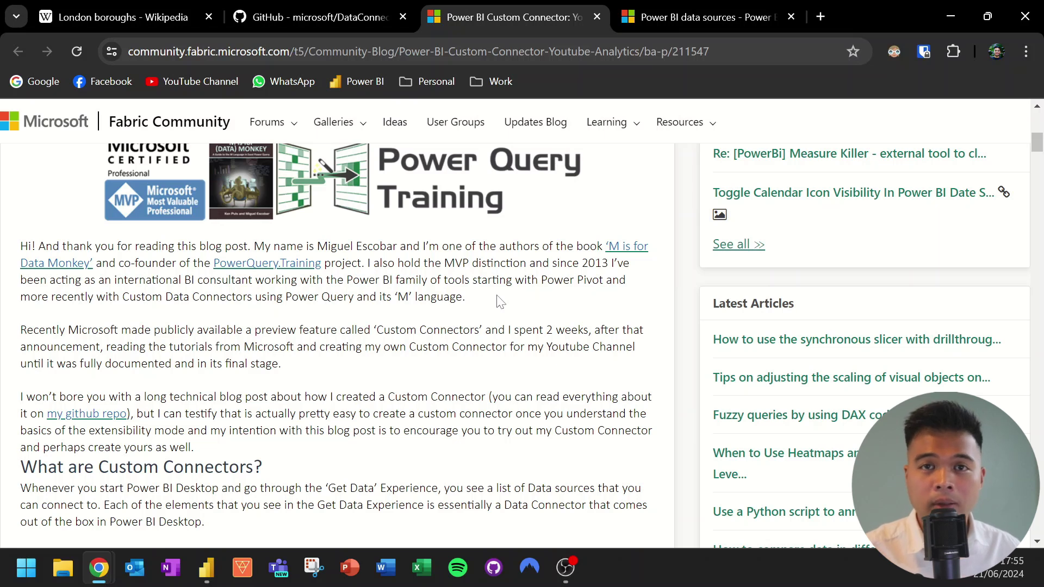
# Scroll the YouTube Analytics custom connector post down to its example screenshots.
pyautogui.scroll(3, 464, 330)
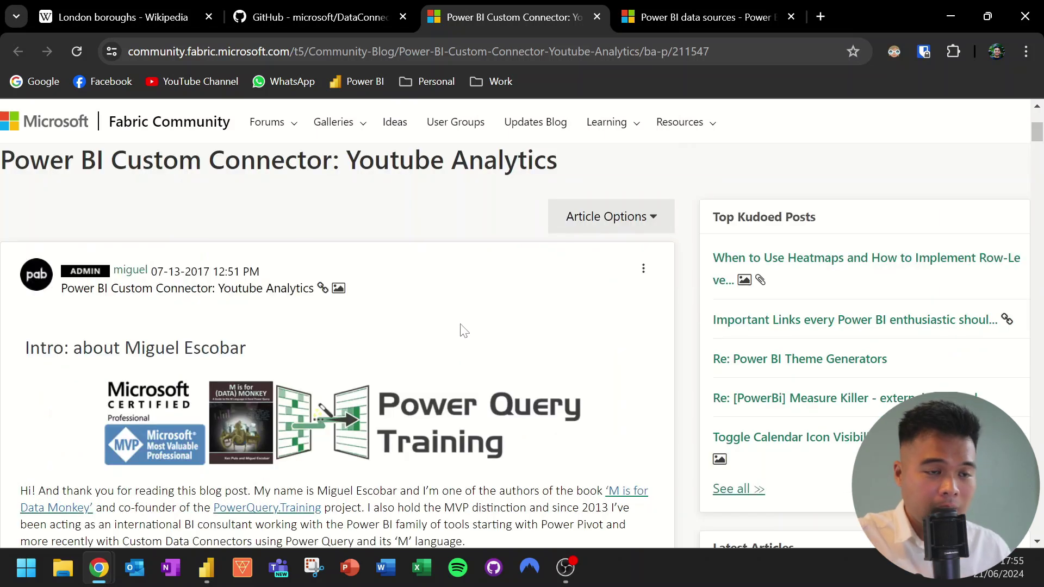
pyautogui.scroll(-5, 463, 329)
pyautogui.scroll(4, 463, 329)
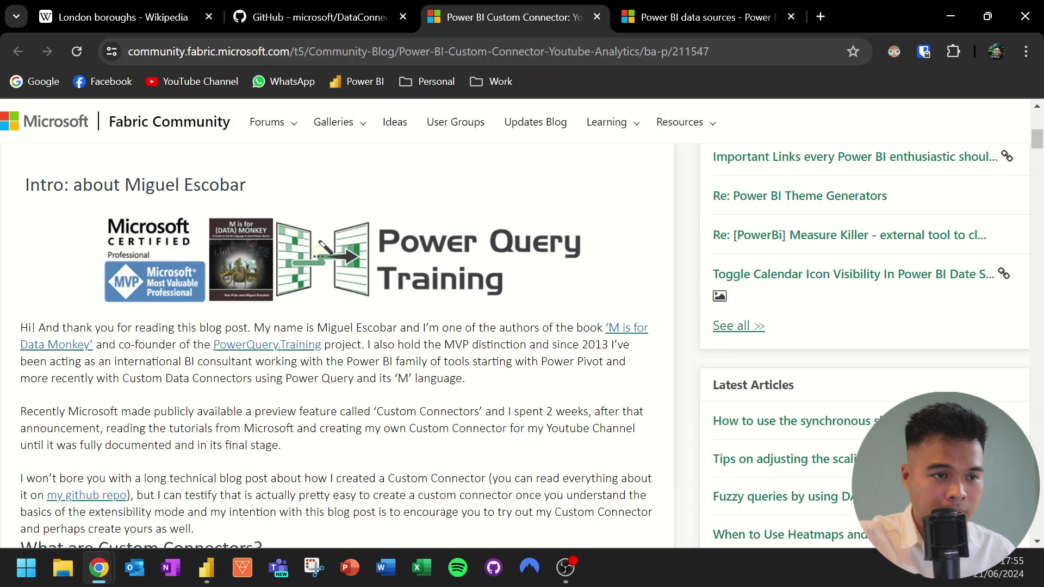
pyautogui.scroll(-15, 463, 329)
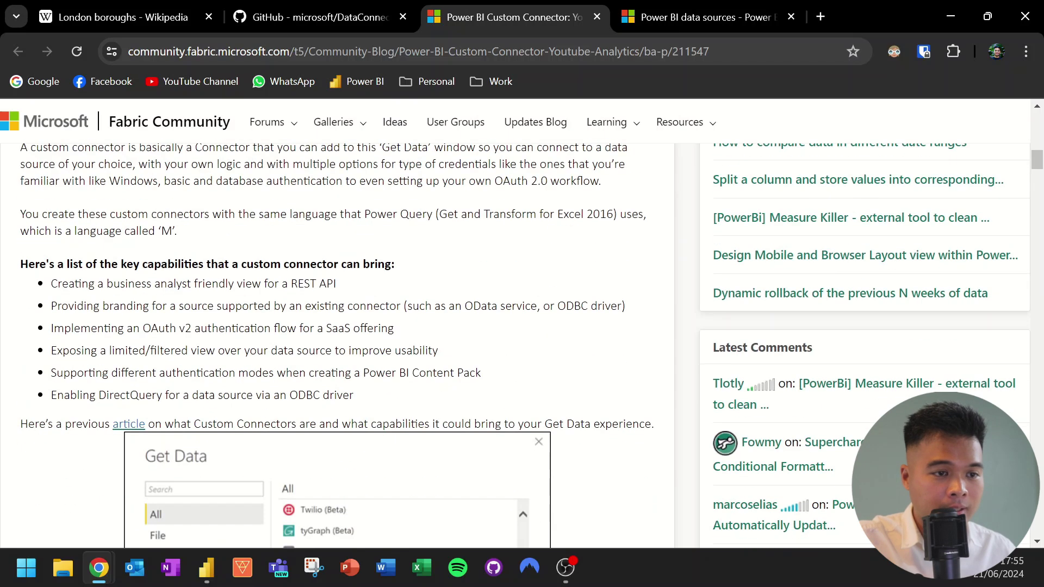
pyautogui.scroll(-9, 466, 342)
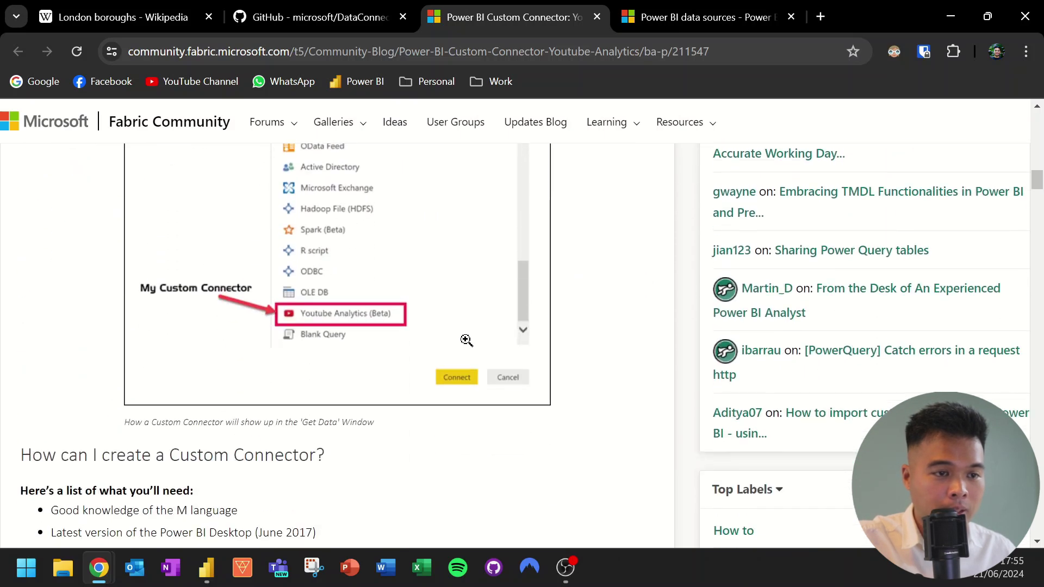
pyautogui.scroll(-3, 468, 346)
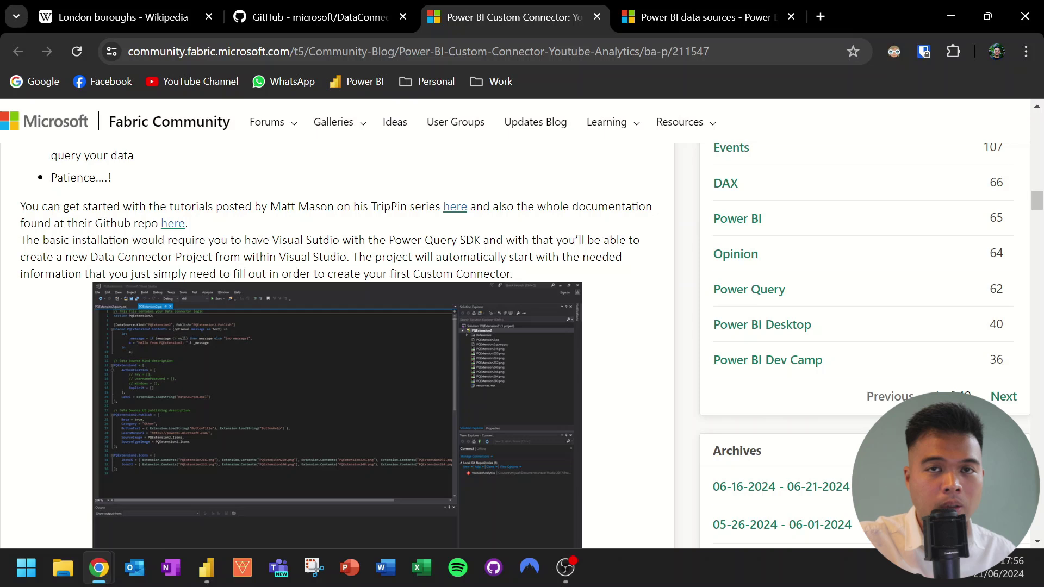
pyautogui.scroll(-5, 453, 252)
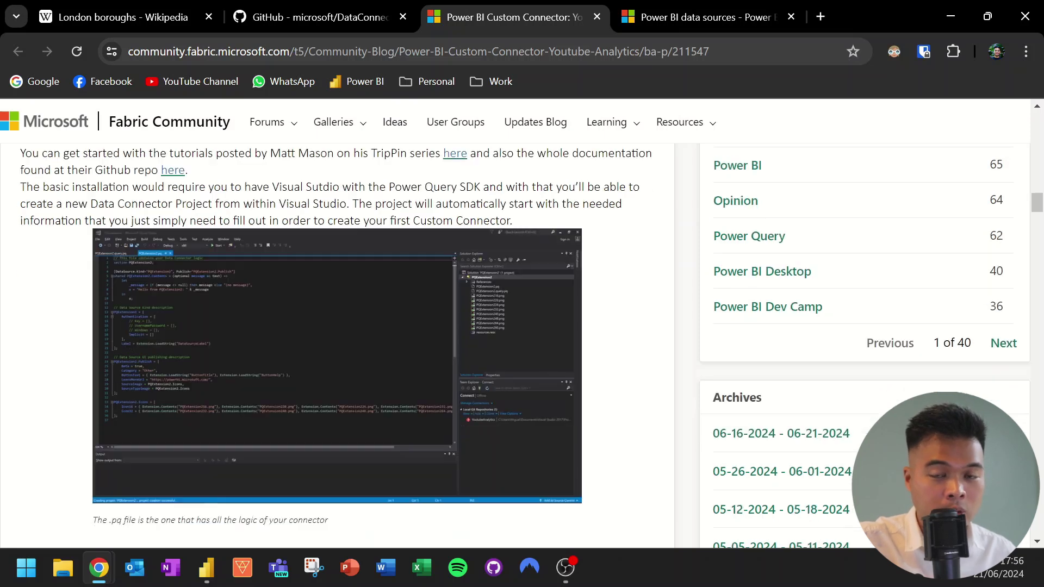
pyautogui.scroll(-2, 453, 251)
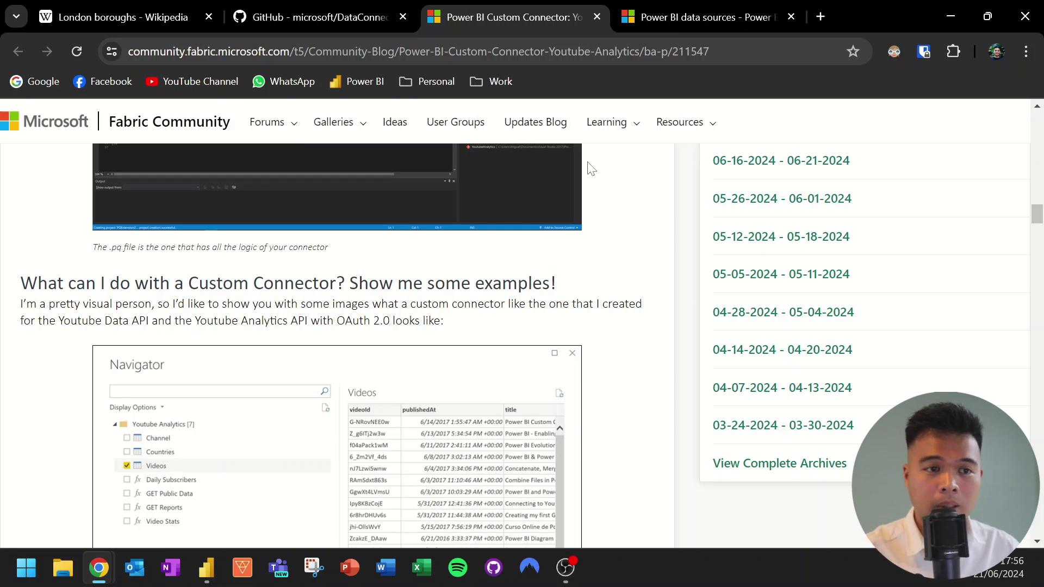
pyautogui.scroll(-6, 593, 180)
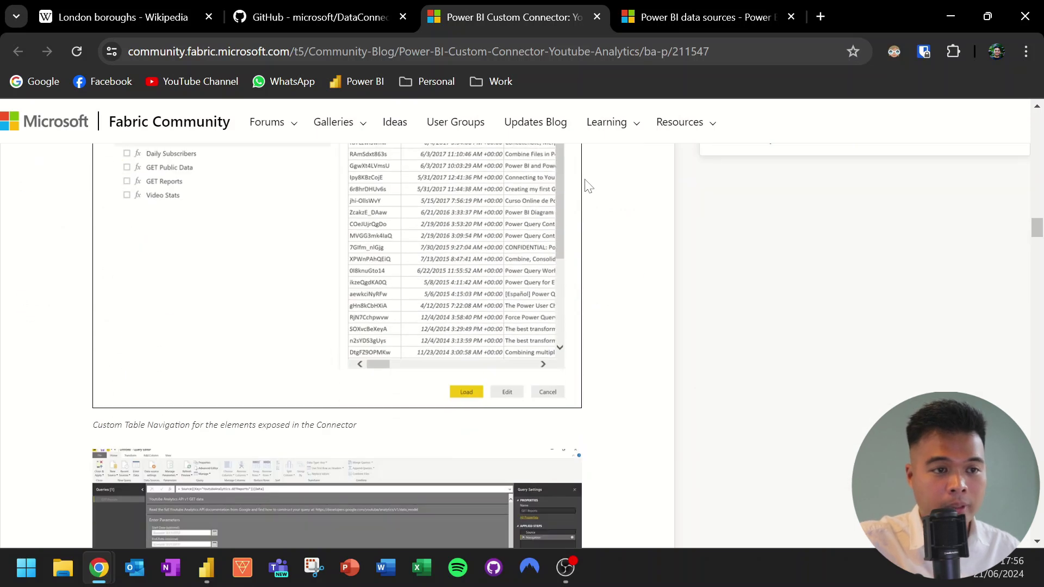
pyautogui.scroll(-4, 610, 223)
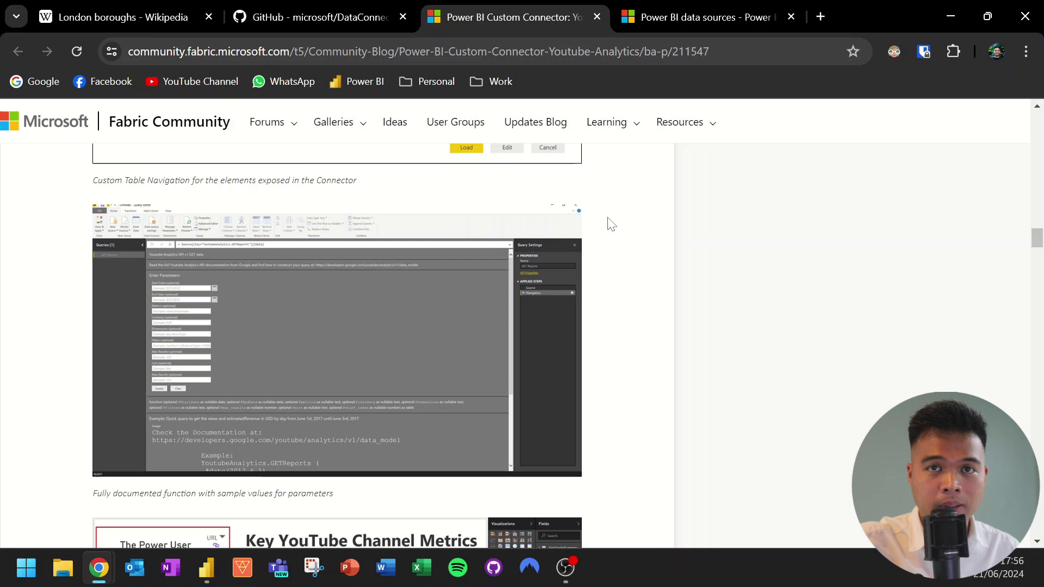
pyautogui.scroll(-2, 611, 224)
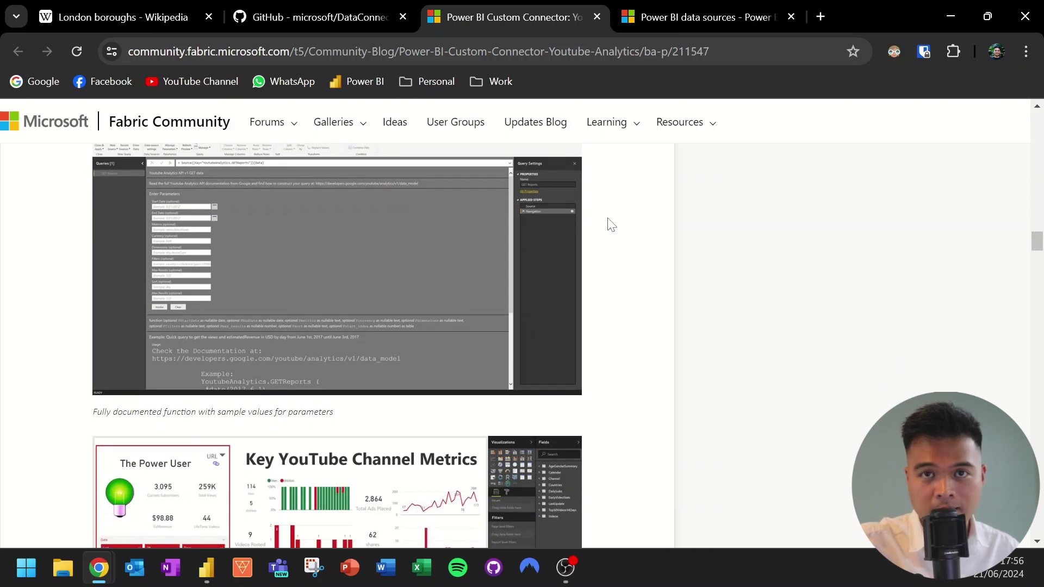
pyautogui.scroll(2, 611, 223)
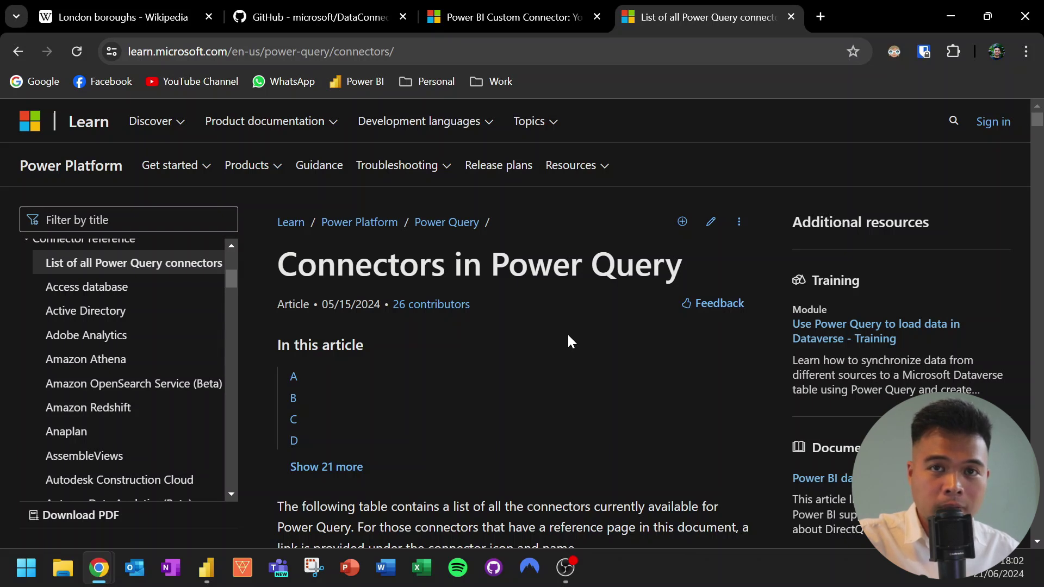
# Find 'zendesk' in the Power Query connectors list to check Zendesk (Beta) and Zendesk Data (Beta) support.
pyautogui.scroll(-15, 568, 336)
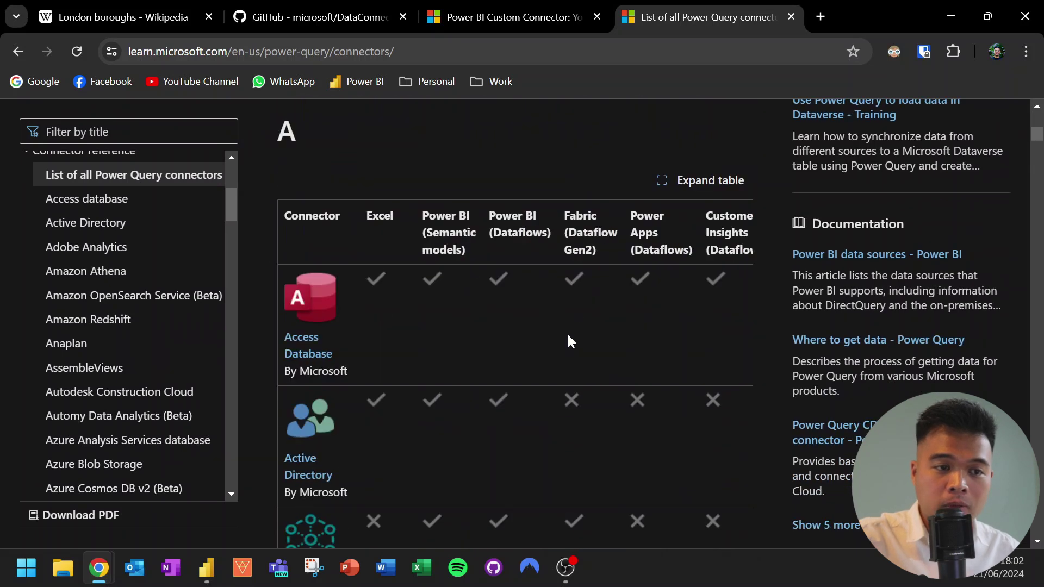
pyautogui.scroll(-3, 568, 336)
pyautogui.scroll(3, 568, 336)
pyautogui.hotkey('alt', 'Left')
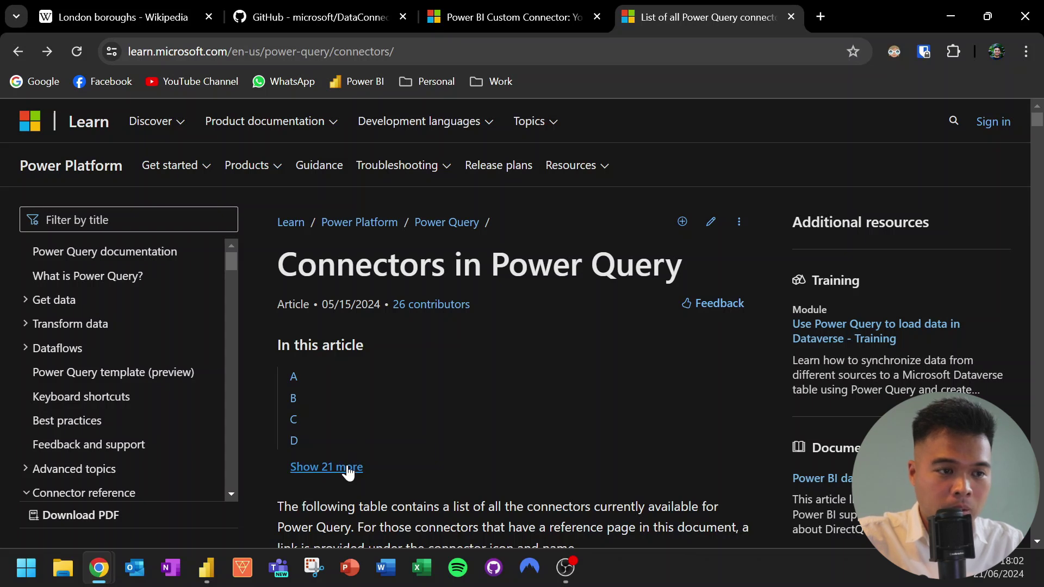
pyautogui.hotkey('ctrl', 'f')
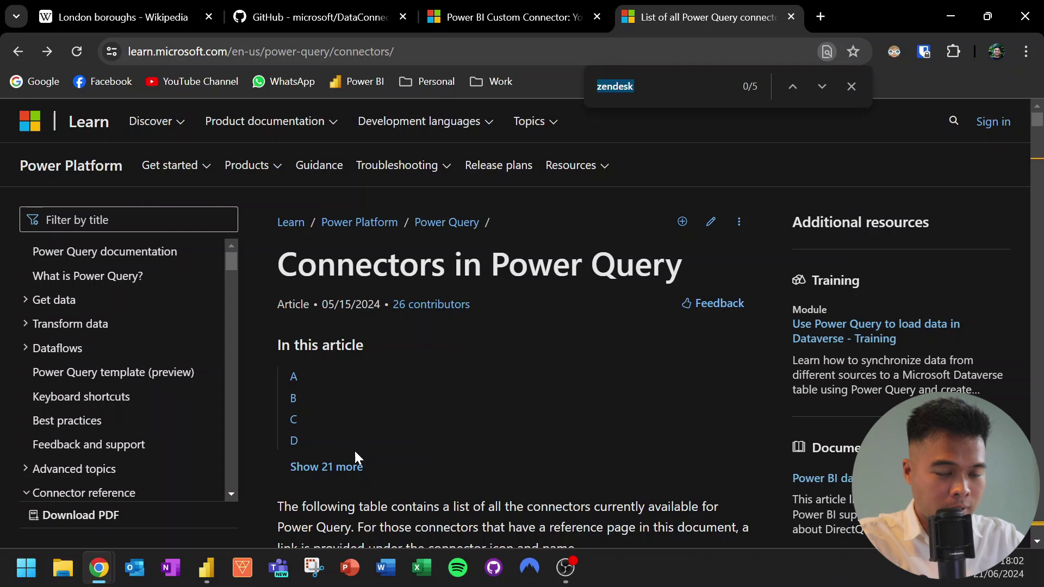
pyautogui.press('Return')
pyautogui.press('Return')
pyautogui.press('Return')
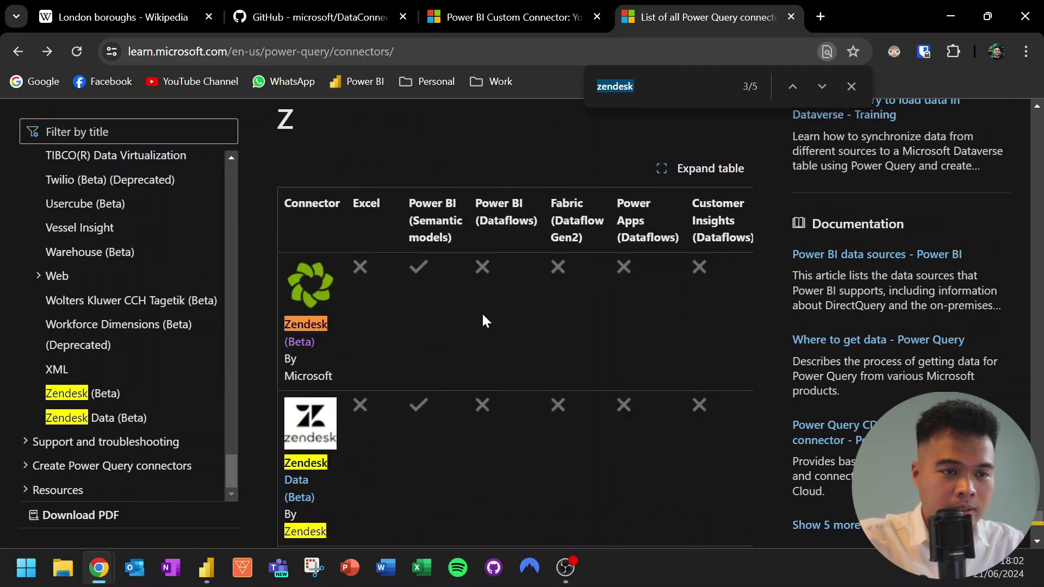
pyautogui.scroll(-1, 484, 313)
pyautogui.scroll(1, 451, 286)
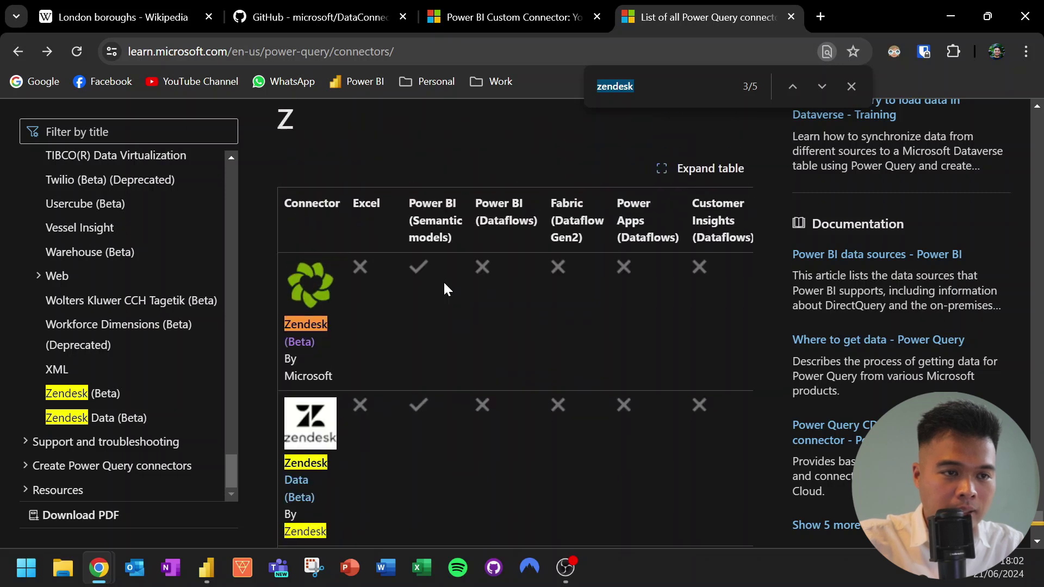